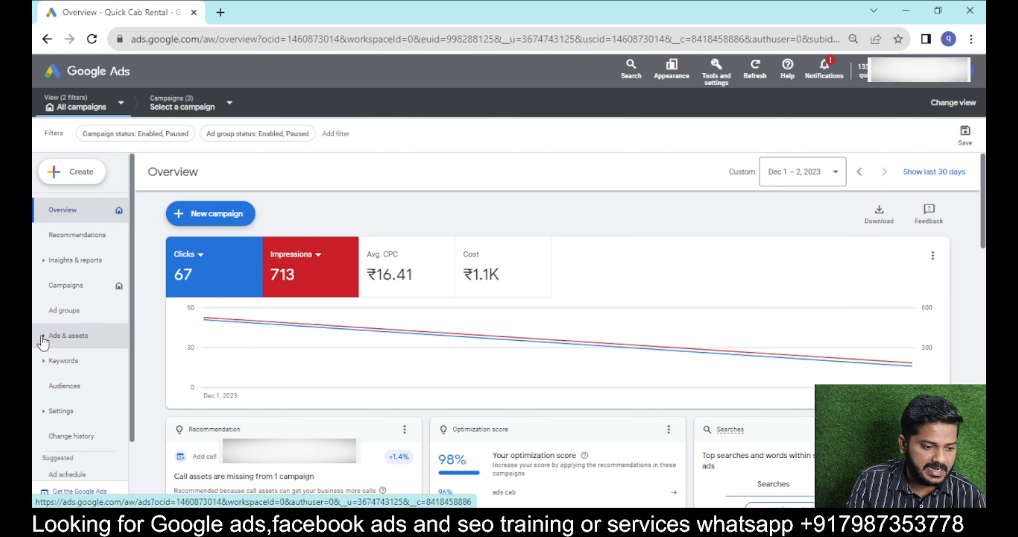
# Review the location assets associated with the account, campaigns and ad group in the Assets report.
pyautogui.click(43, 338)
pyautogui.click(60, 386)
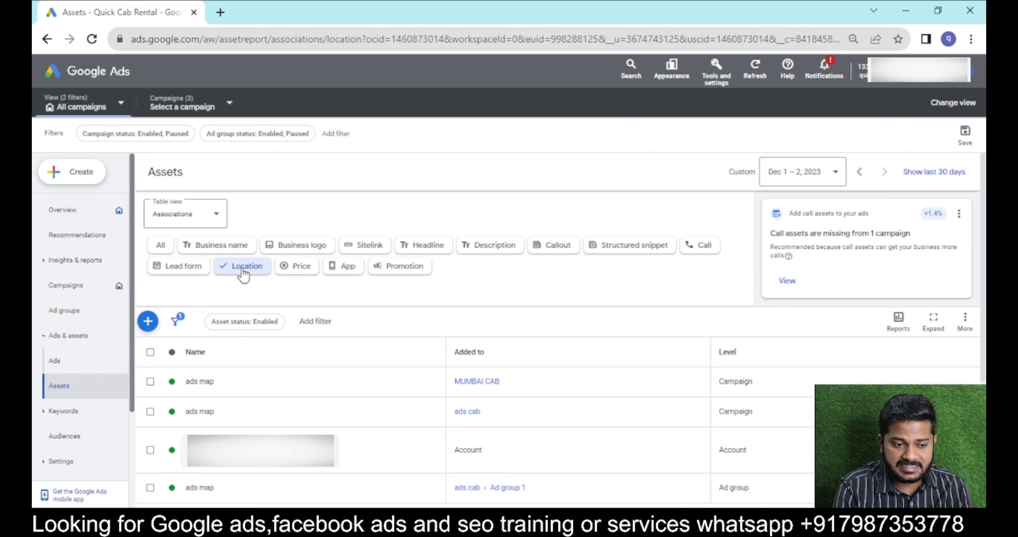
pyautogui.scroll(-3, 158, 315)
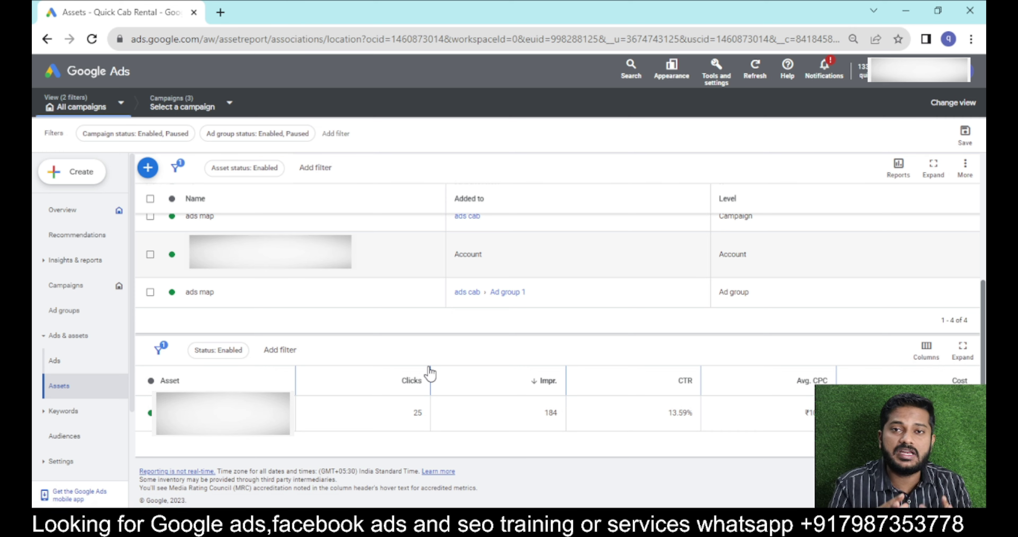
pyautogui.scroll(2, 454, 349)
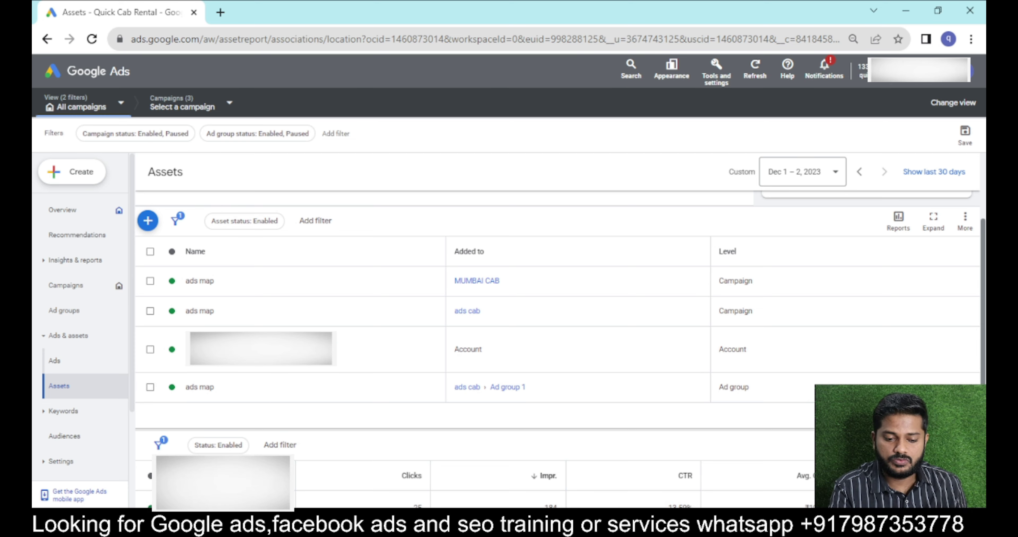
pyautogui.click(629, 454)
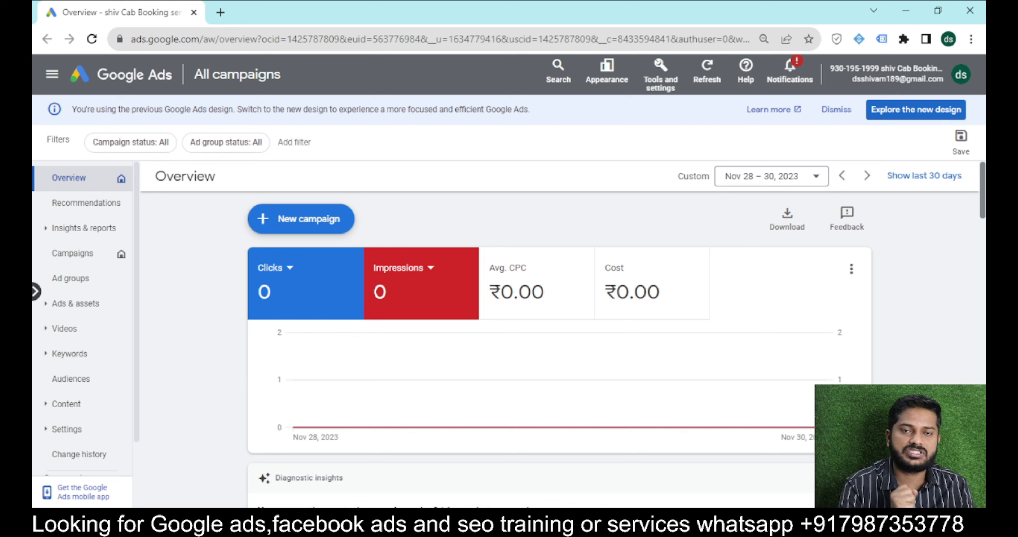
# Start a new campaign without a goal's guidance, choose the Search campaign type and continue with the account default conversion goals.
pyautogui.moveTo(445, 345)
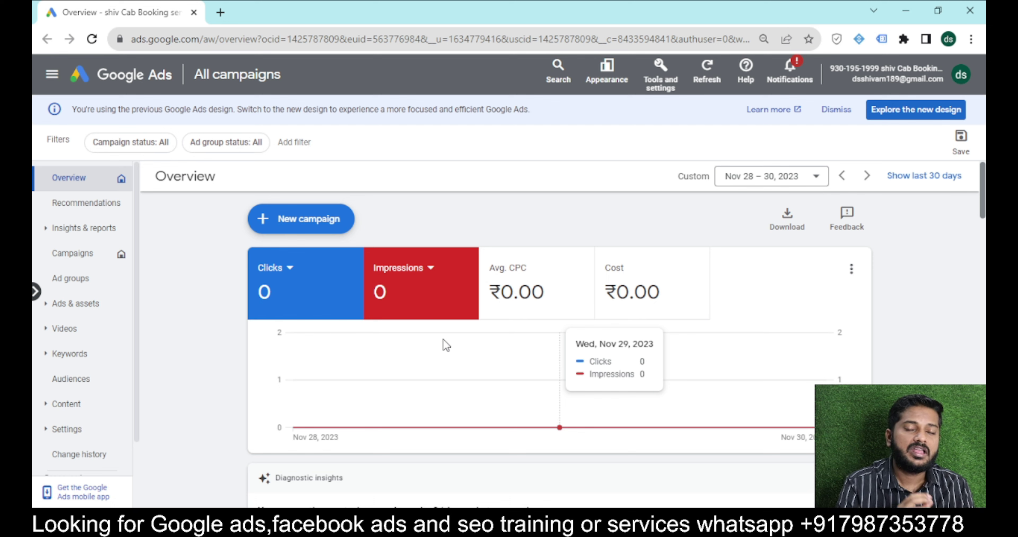
pyautogui.click(307, 227)
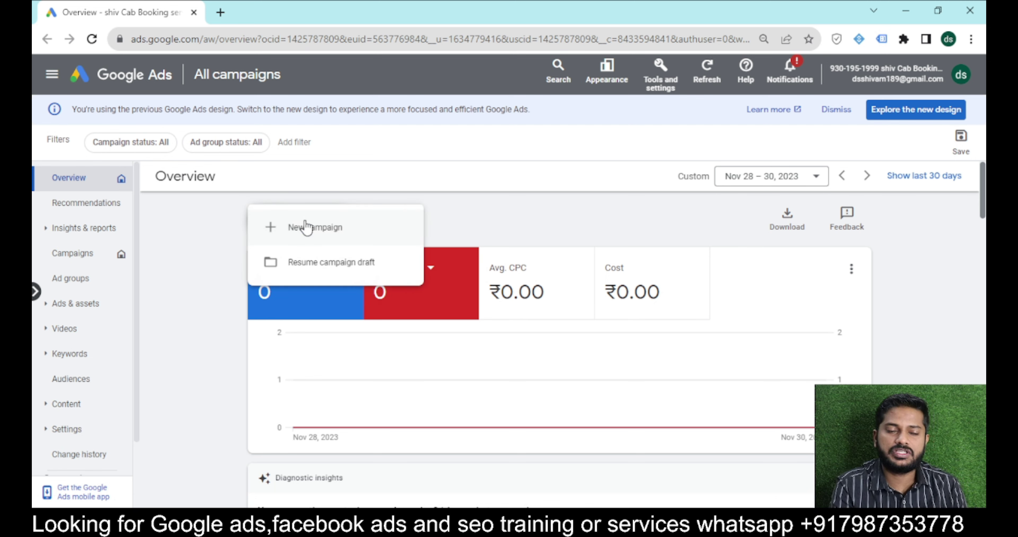
pyautogui.click(307, 227)
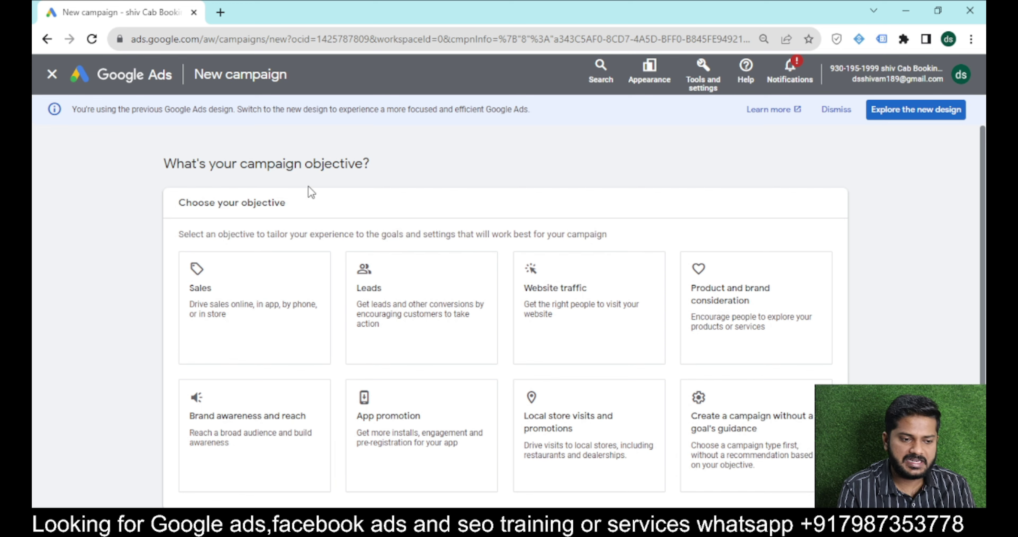
pyautogui.click(759, 436)
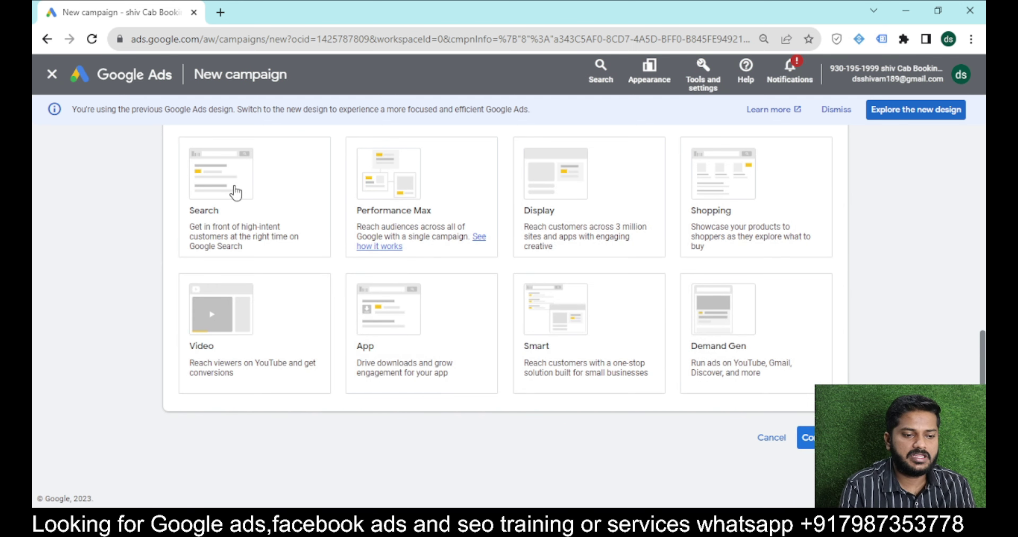
pyautogui.click(217, 191)
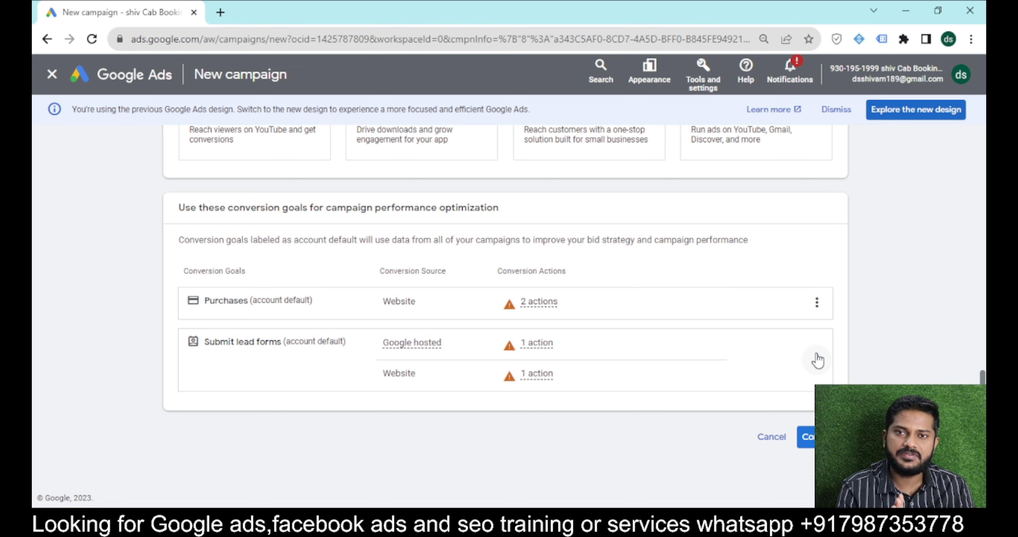
pyautogui.click(806, 436)
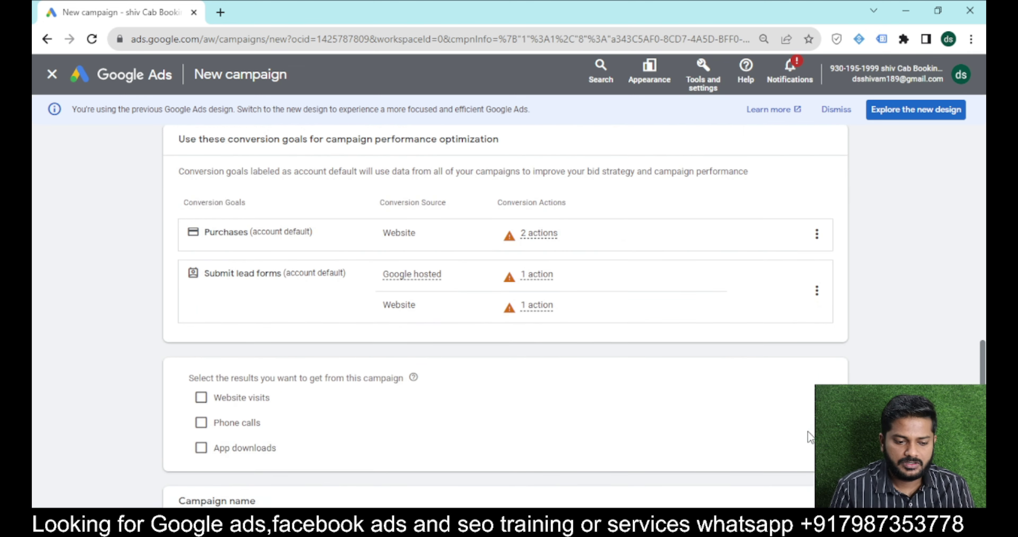
pyautogui.click(200, 397)
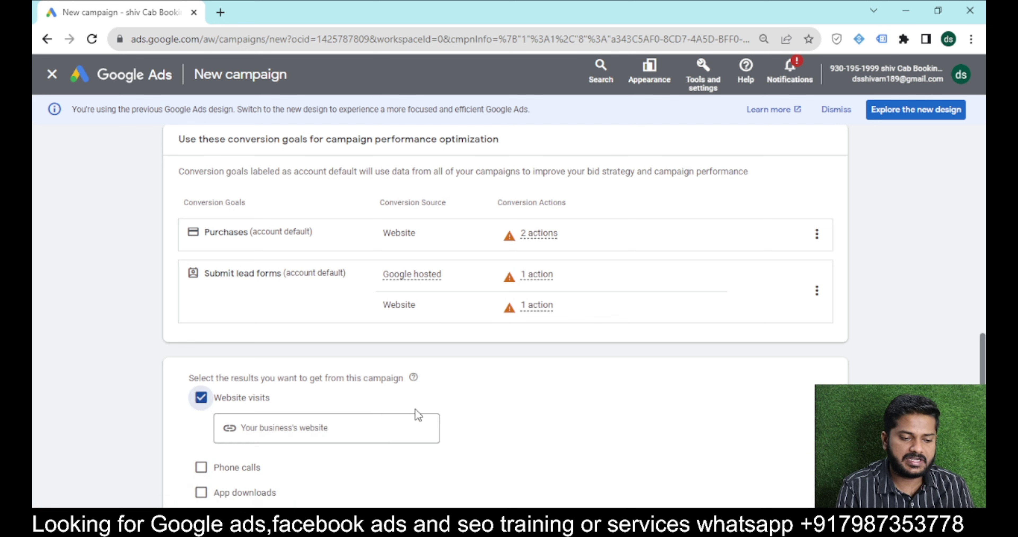
pyautogui.click(281, 434)
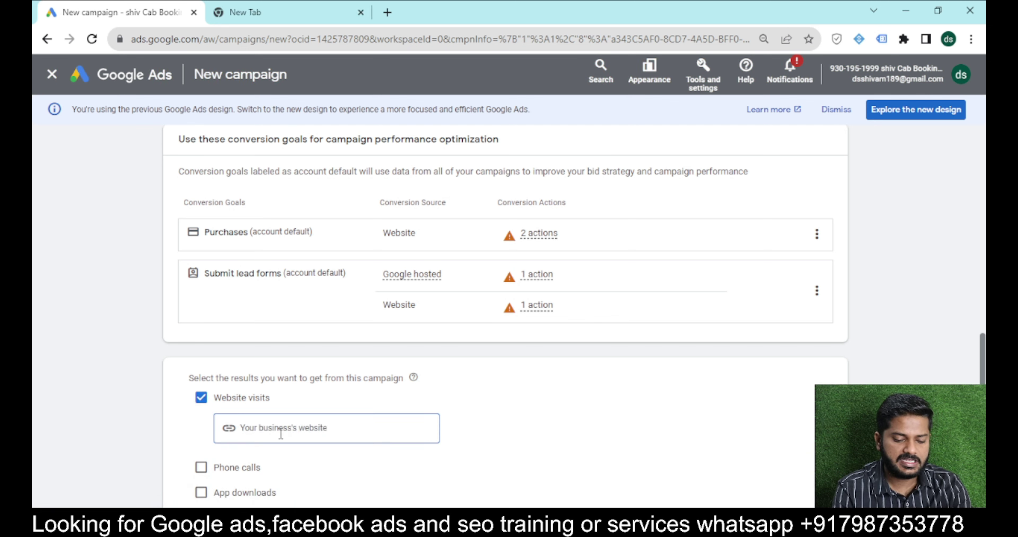
pyautogui.write('https://digitalshivam.co/')
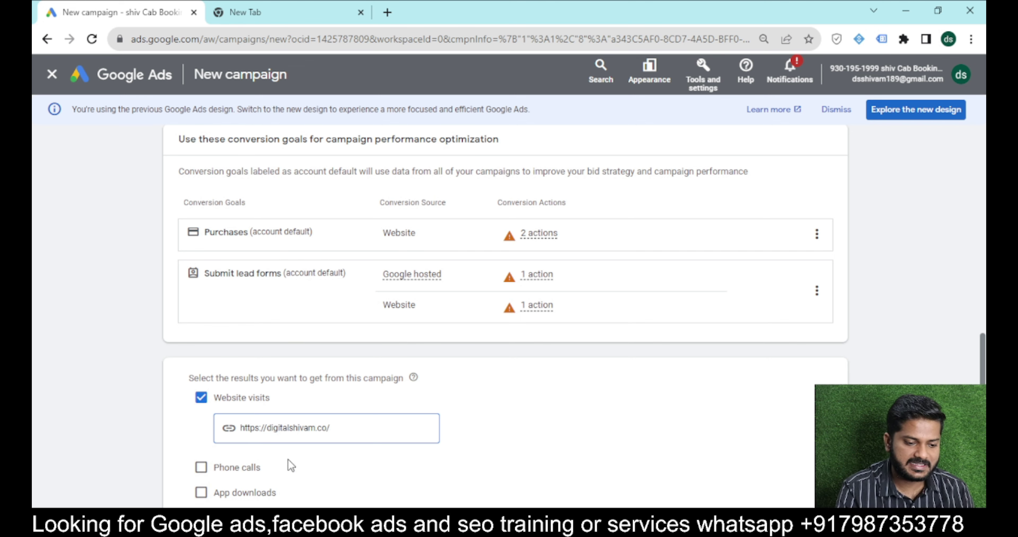
# Name the campaign "map ads" and continue by starting a new campaign instead of finishing a saved draft.
pyautogui.scroll(-3, 291, 465)
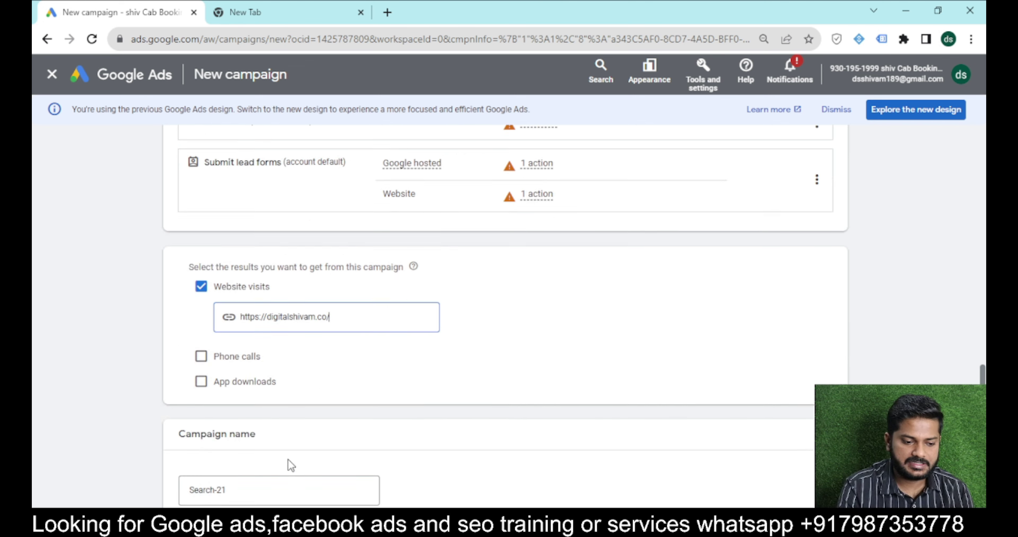
pyautogui.scroll(-2, 291, 465)
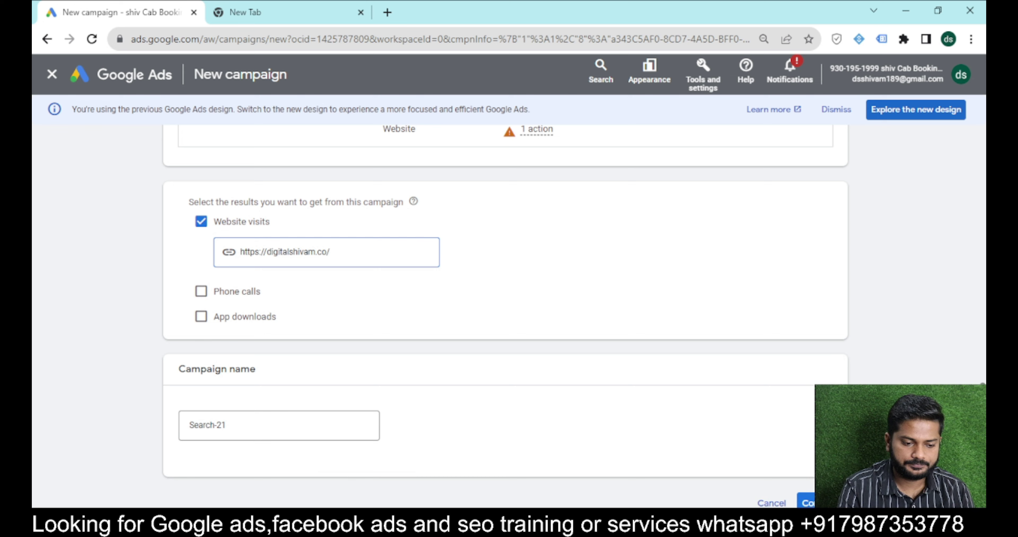
pyautogui.tripleClick(261, 429)
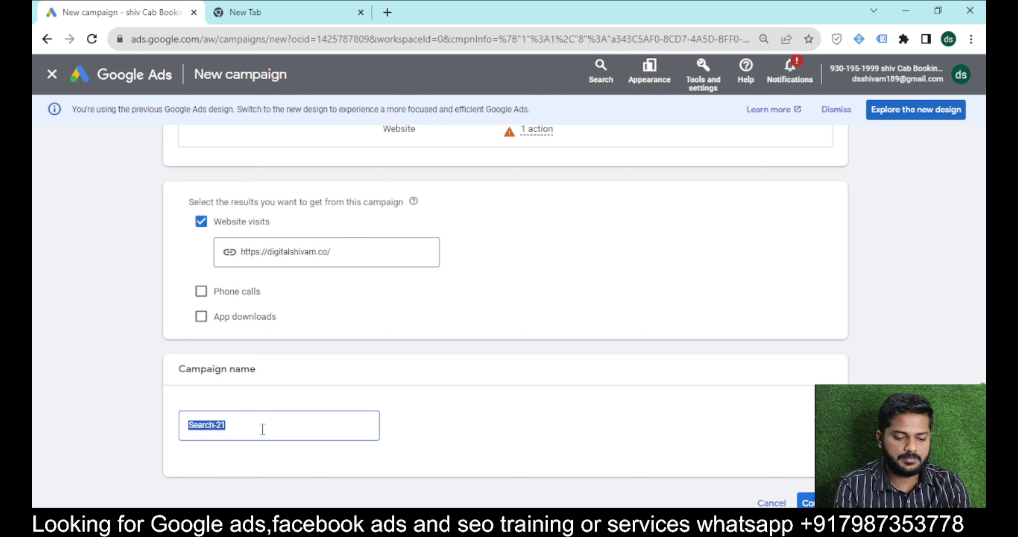
pyautogui.write('map add')
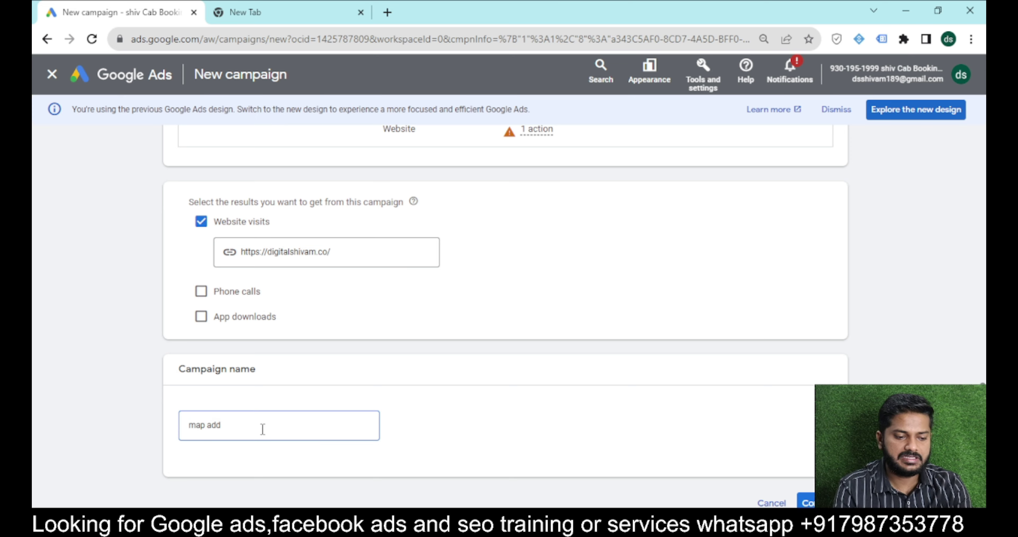
pyautogui.press('BackSpace')
pyautogui.write('s')
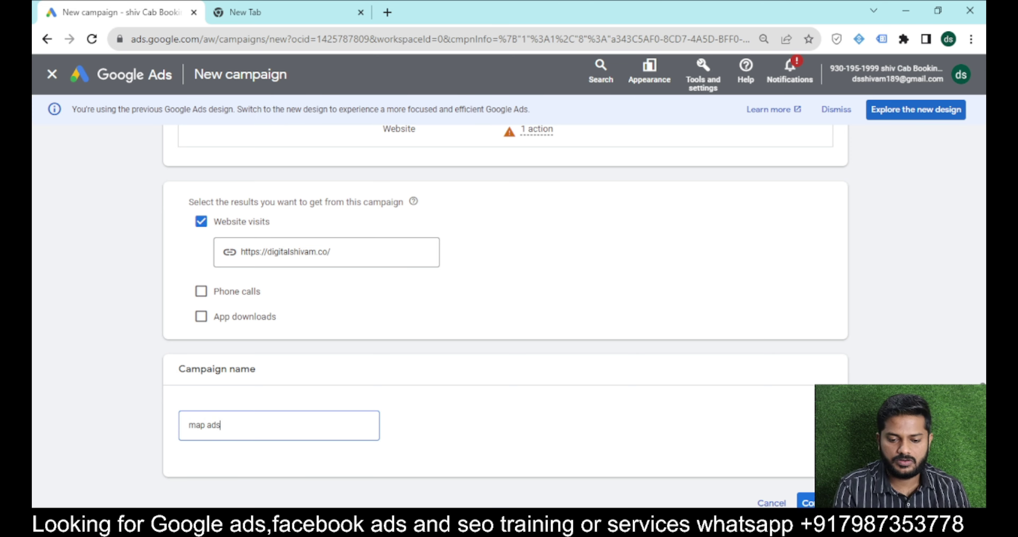
pyautogui.click(806, 503)
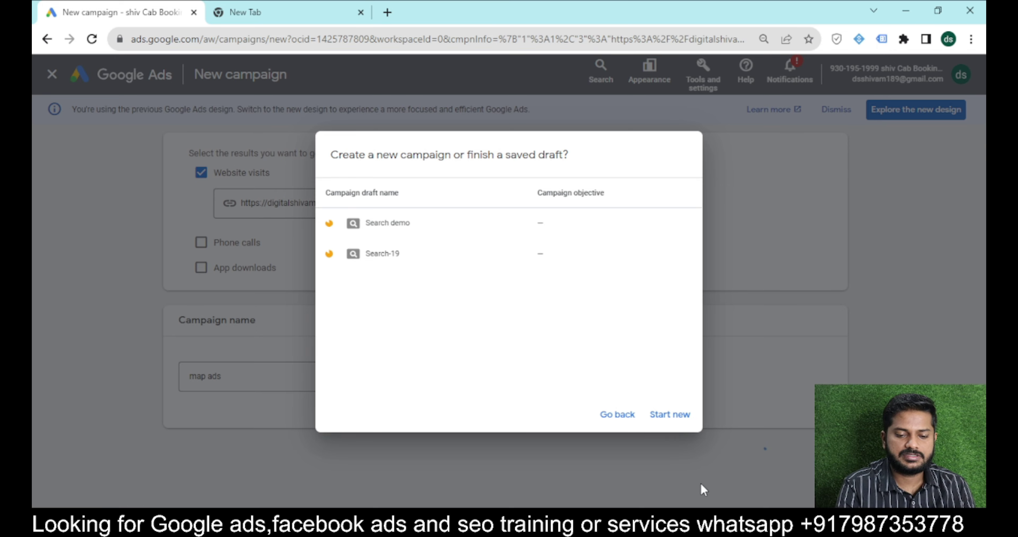
pyautogui.click(664, 420)
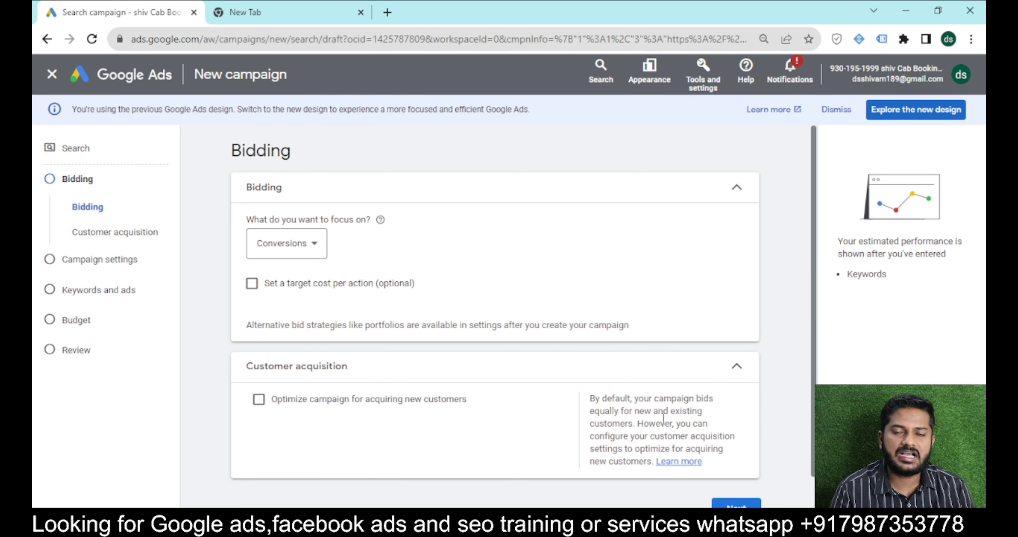
# Set bidding to focus on Clicks with a maximum CPC bid limit of ₹11 and proceed to the campaign settings.
pyautogui.click(314, 248)
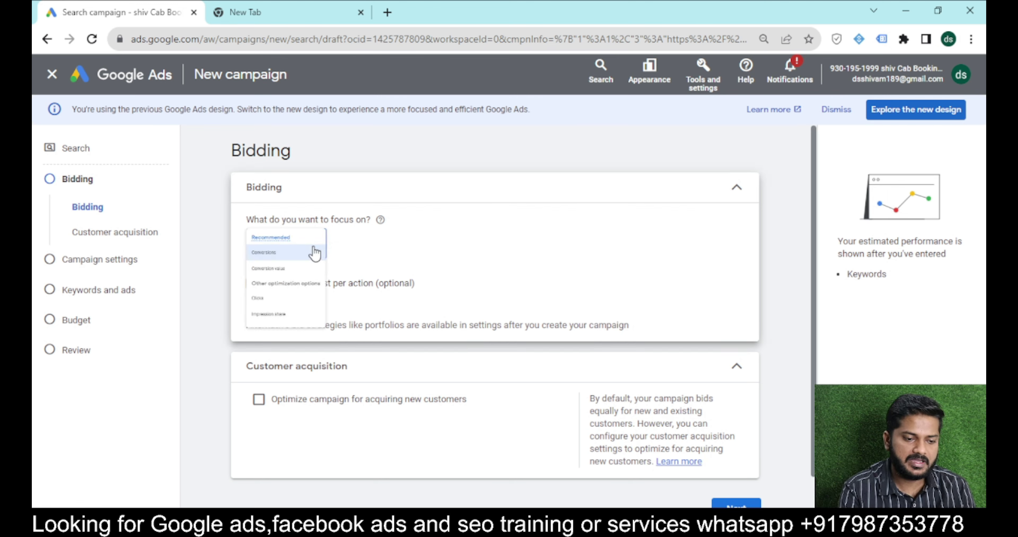
pyautogui.click(268, 357)
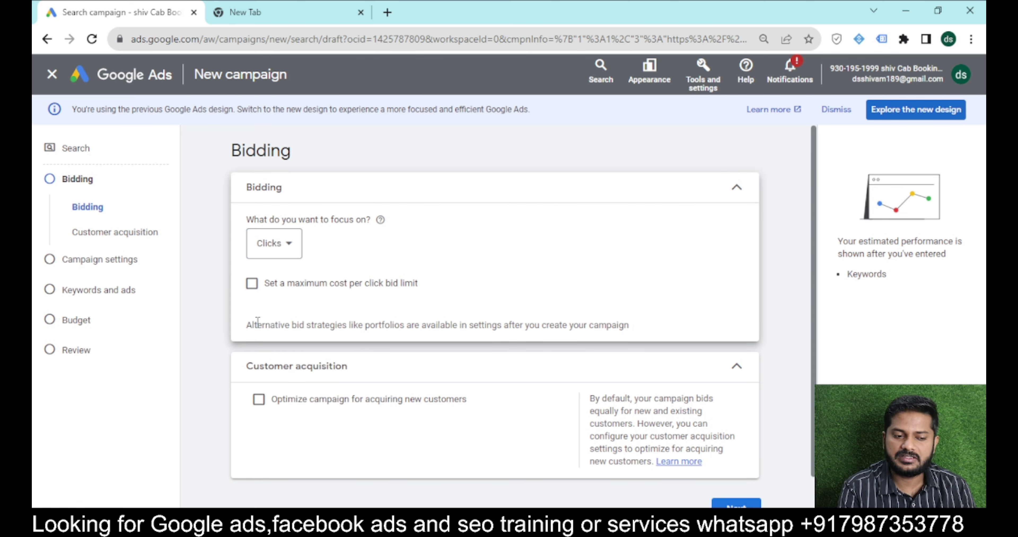
pyautogui.click(252, 283)
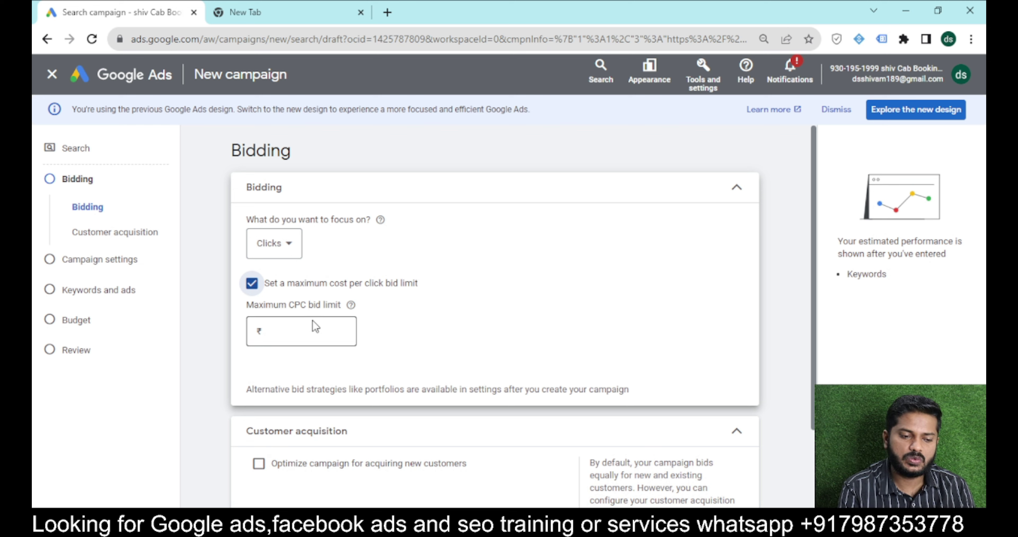
pyautogui.click(270, 329)
pyautogui.write('1')
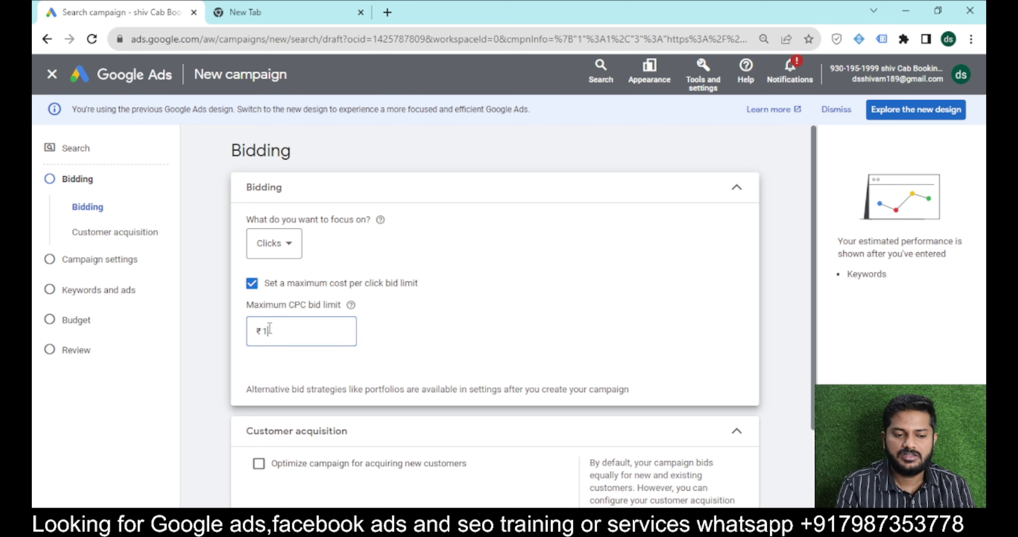
pyautogui.write('1')
pyautogui.click(383, 336)
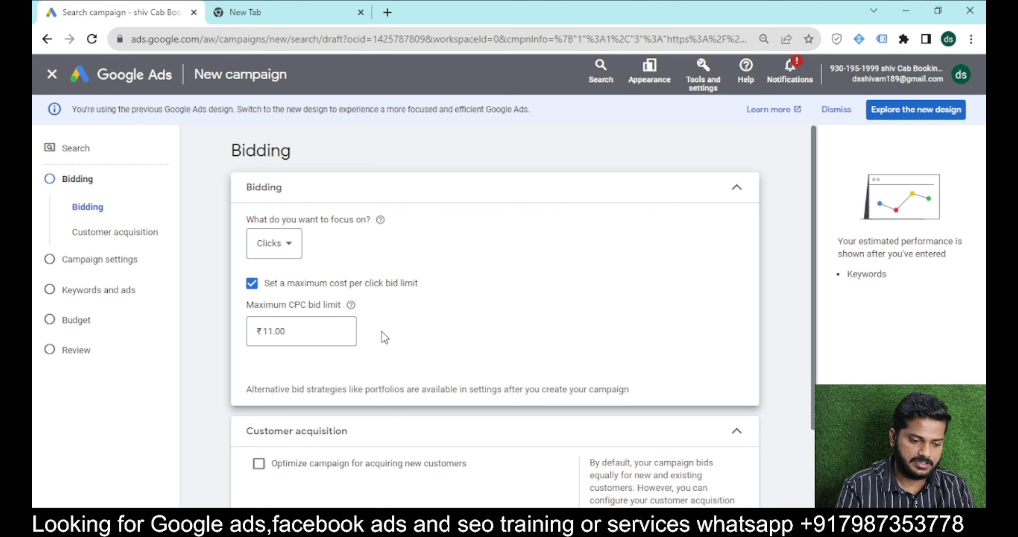
pyautogui.scroll(-3, 595, 385)
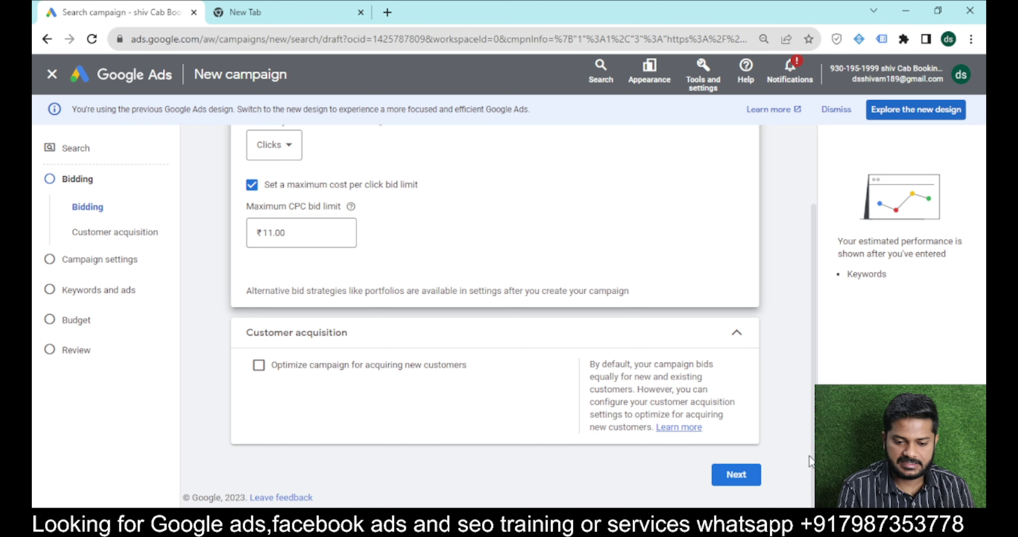
pyautogui.click(733, 484)
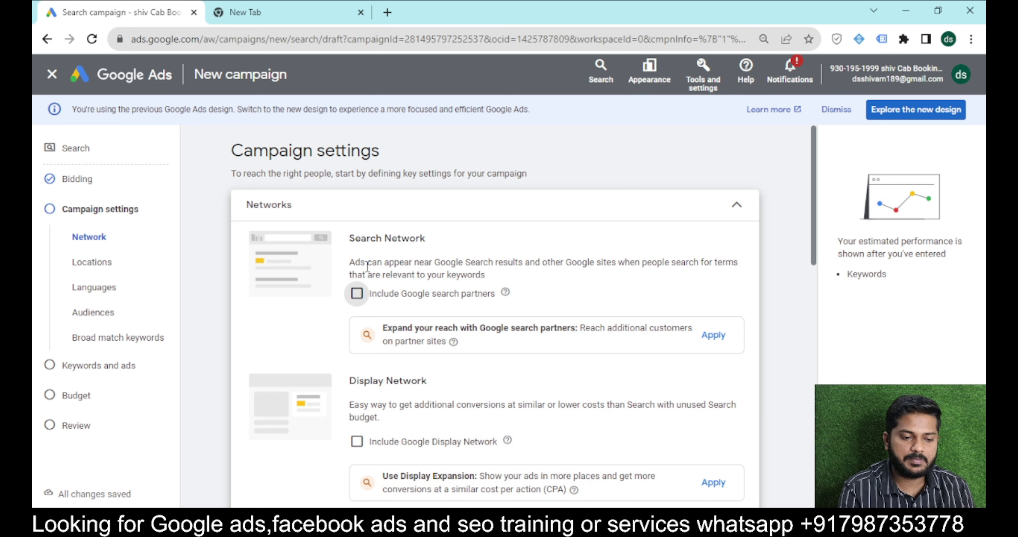
pyautogui.moveTo(378, 294); pyautogui.dragTo(472, 297)
pyautogui.click(356, 292)
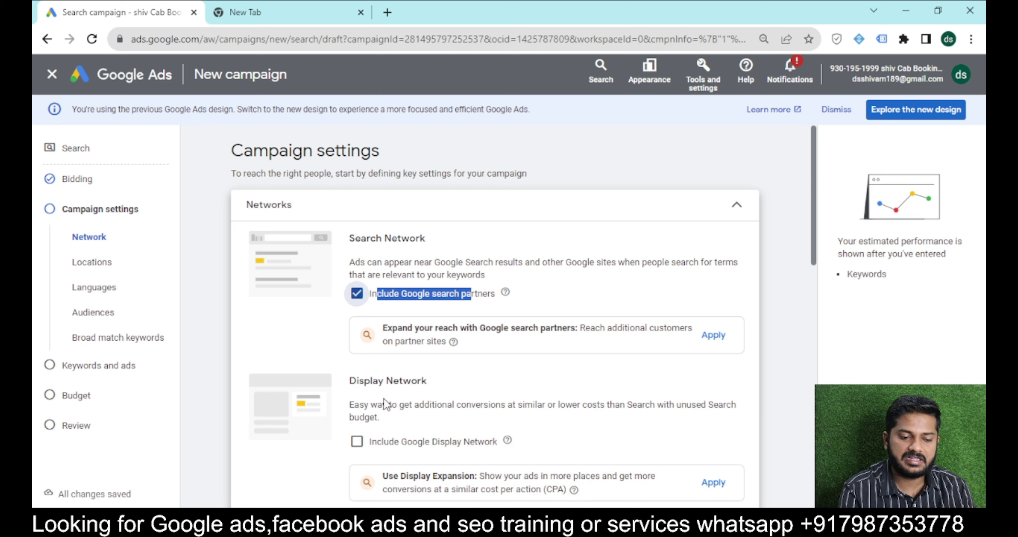
pyautogui.moveTo(409, 163); pyautogui.dragTo(371, 239)
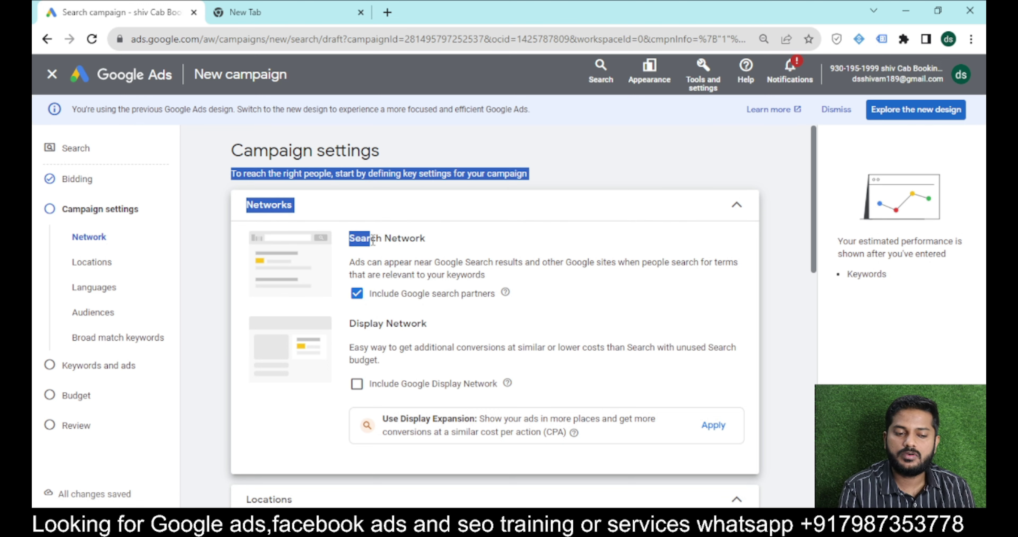
pyautogui.click(357, 295)
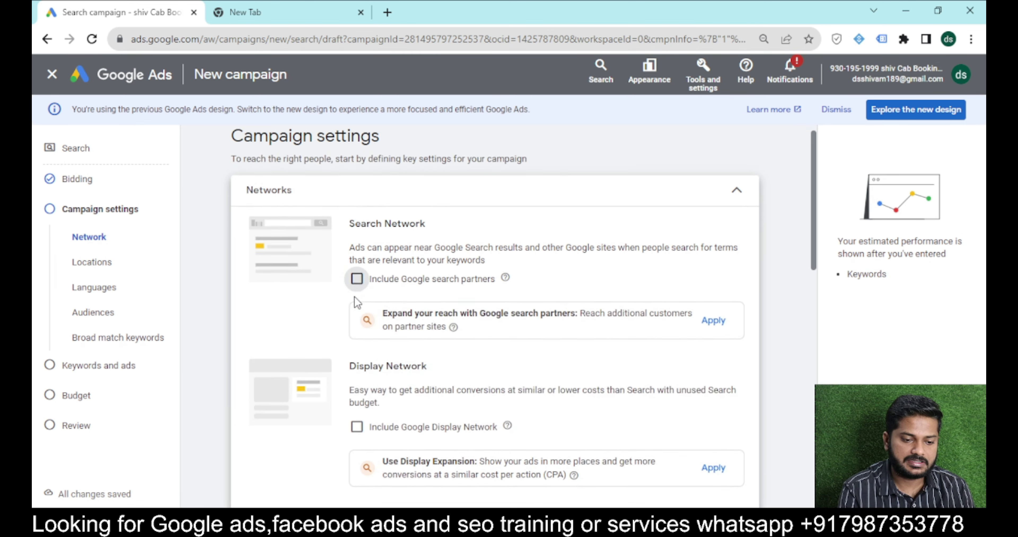
# Choose another location for the campaign and target a 20 mi radius around Bhopal, Madhya Pradesh 462021 using the advanced location search.
pyautogui.scroll(-7, 247, 277)
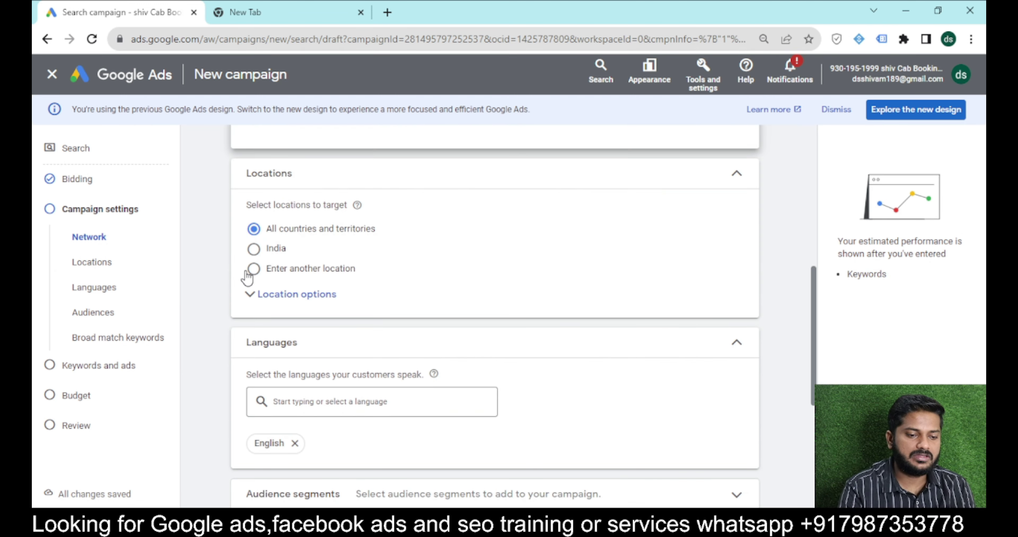
pyautogui.click(252, 272)
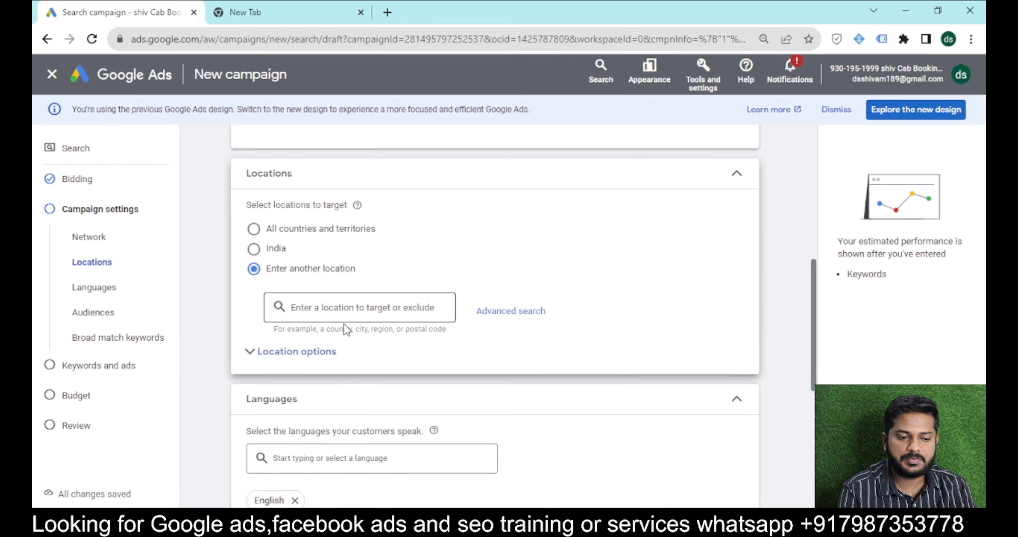
pyautogui.click(497, 311)
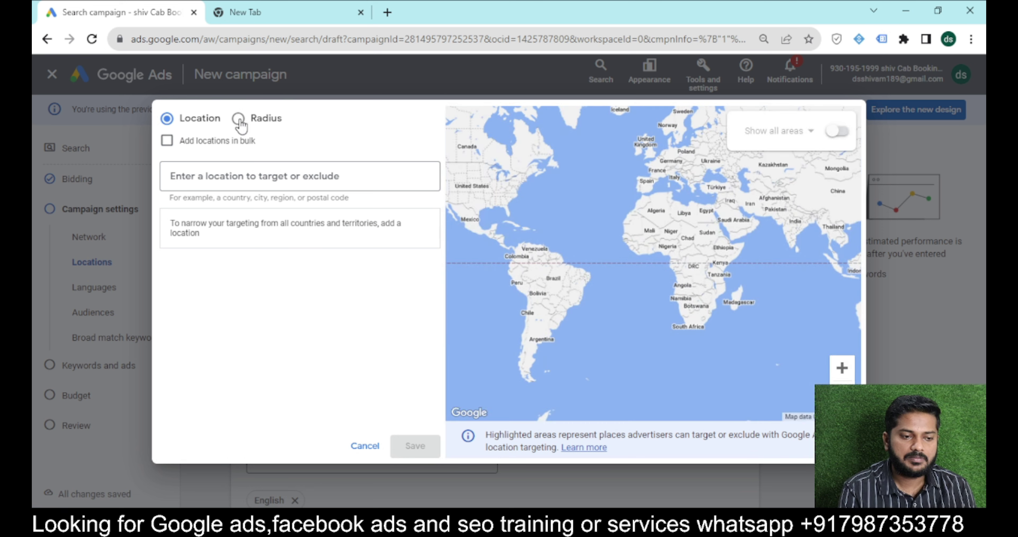
pyautogui.click(239, 124)
pyautogui.click(241, 178)
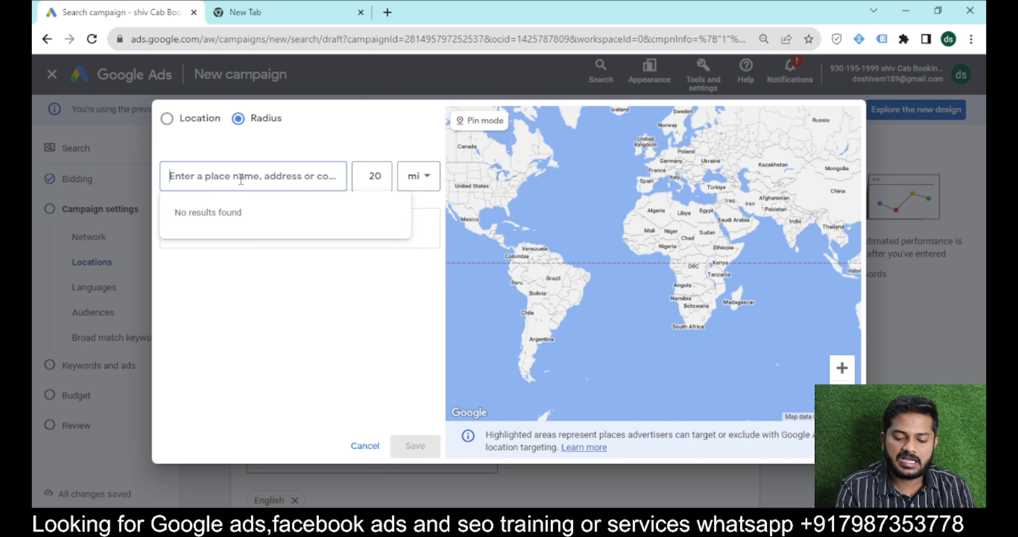
pyautogui.write('46202')
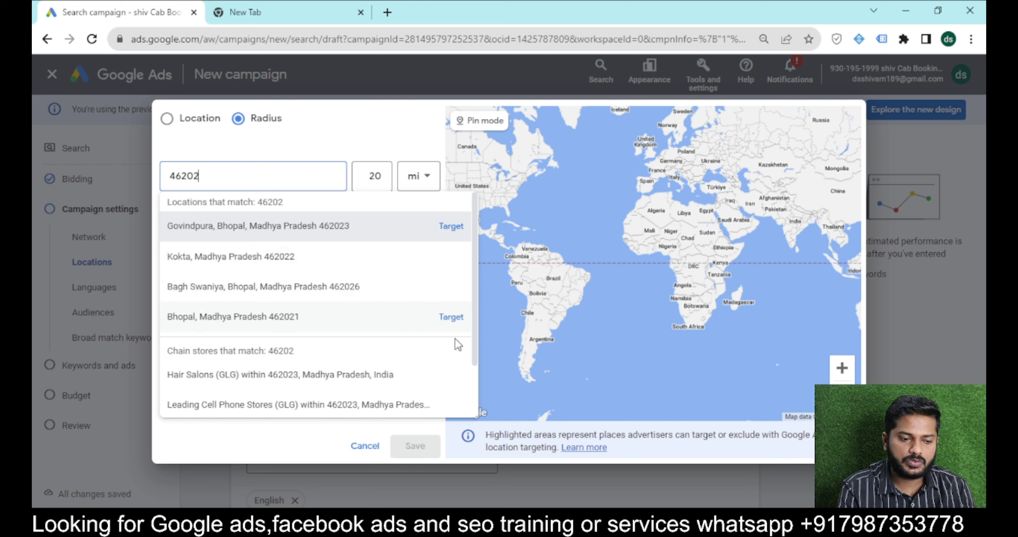
pyautogui.click(450, 318)
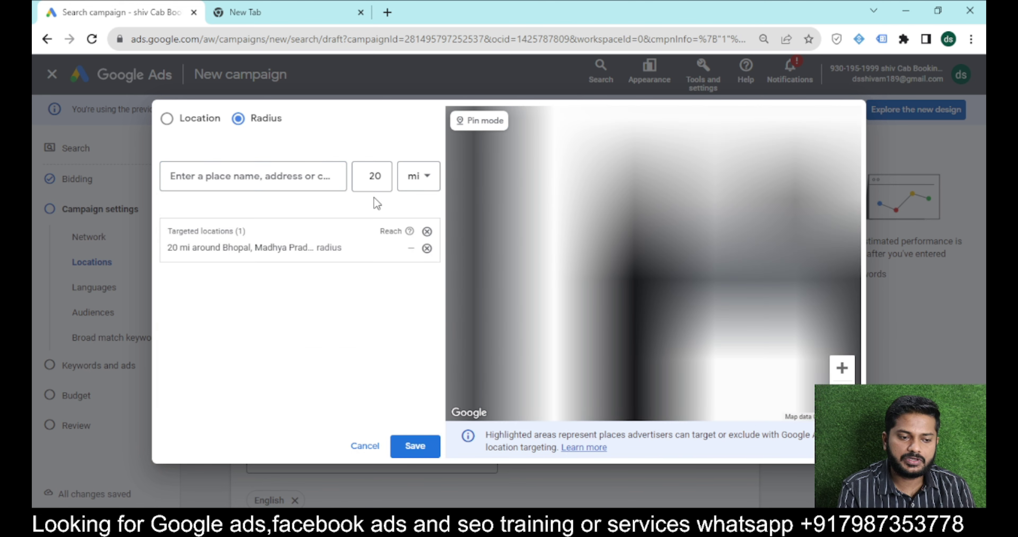
# Set the radius entry to 10 km and save the location targeting.
pyautogui.click(382, 177)
pyautogui.press('BackSpace')
pyautogui.press('BackSpace')
pyautogui.write('10')
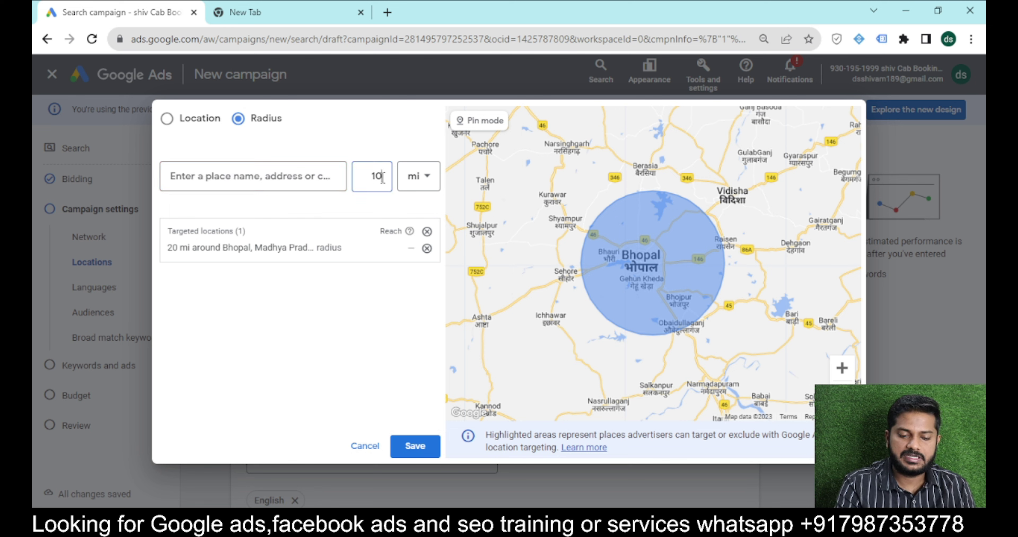
pyautogui.click(407, 177)
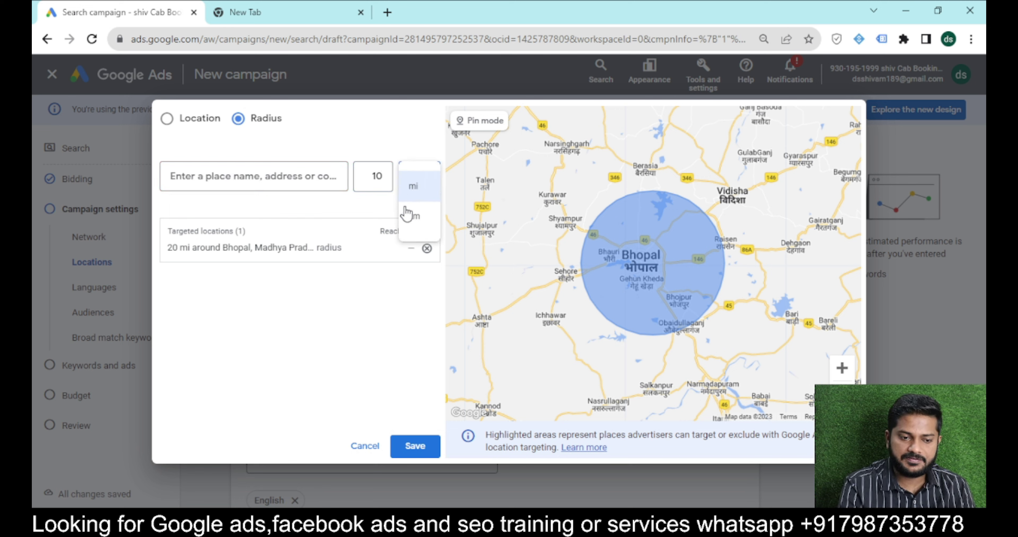
pyautogui.click(404, 220)
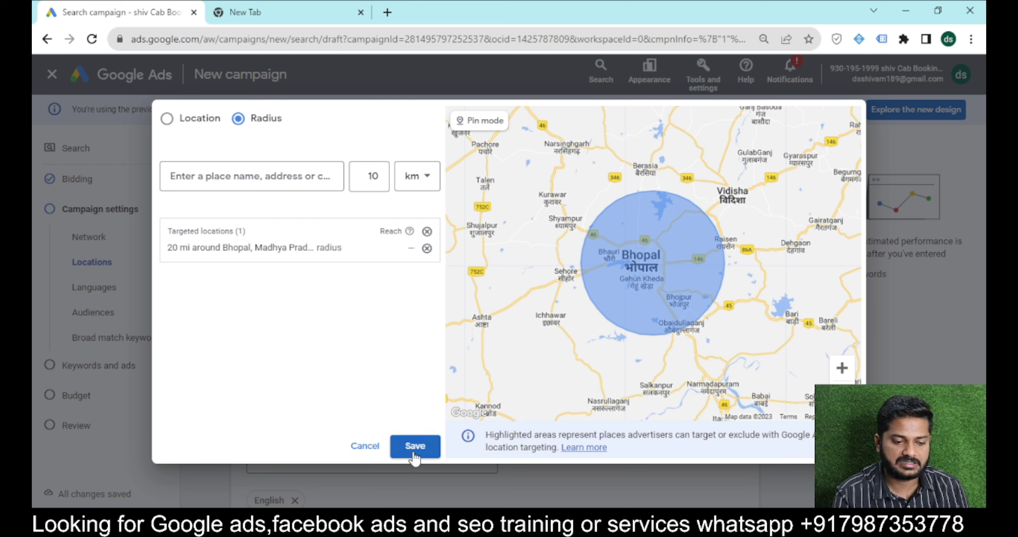
pyautogui.click(415, 447)
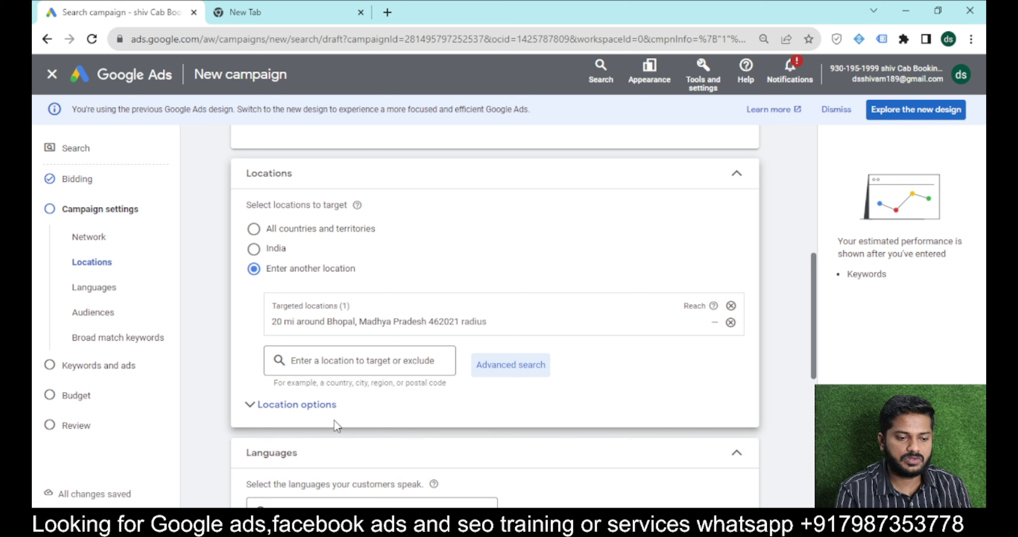
# Limit location targeting to Presence (people in or regularly in the targeted locations) and set the campaign language to All languages.
pyautogui.click(307, 418)
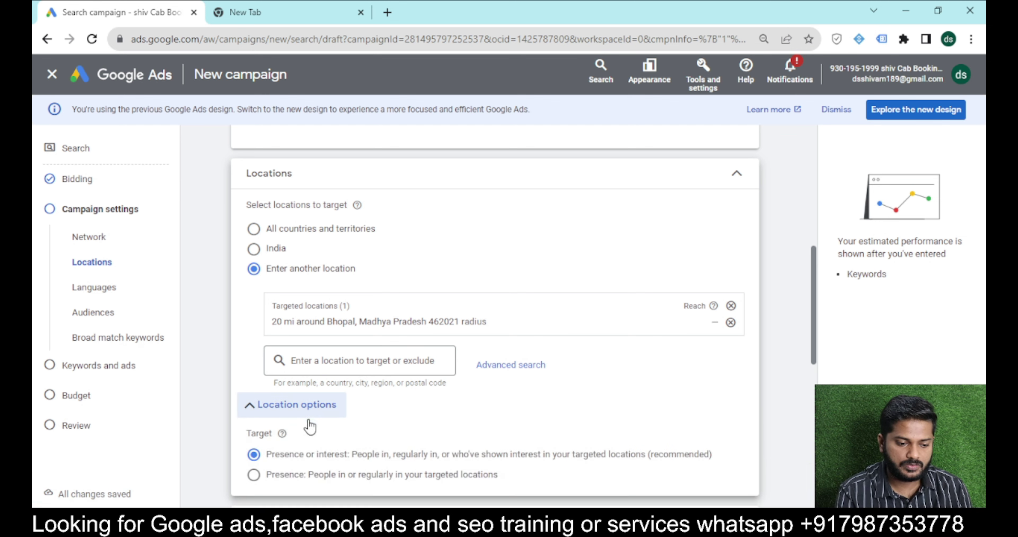
pyautogui.click(295, 475)
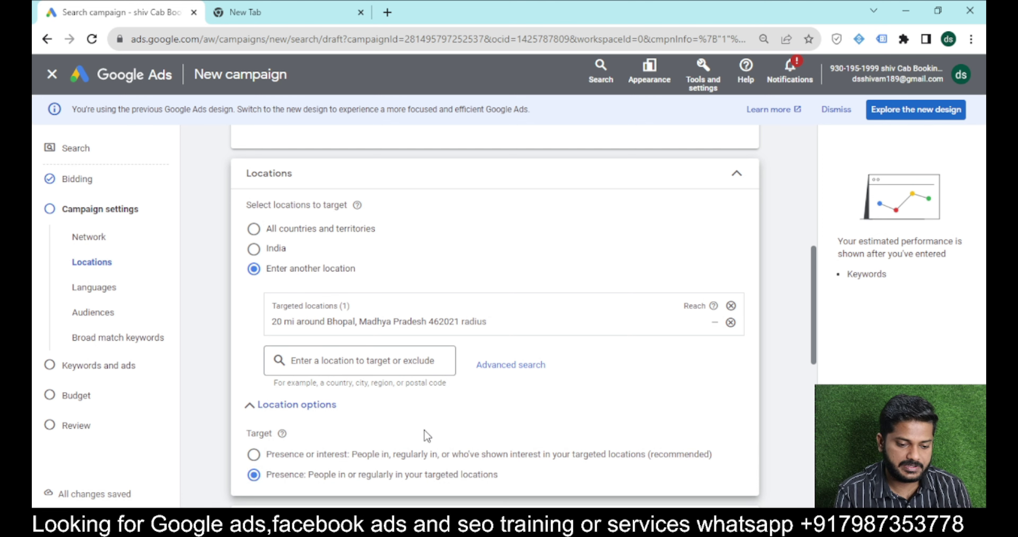
pyautogui.scroll(-6, 425, 434)
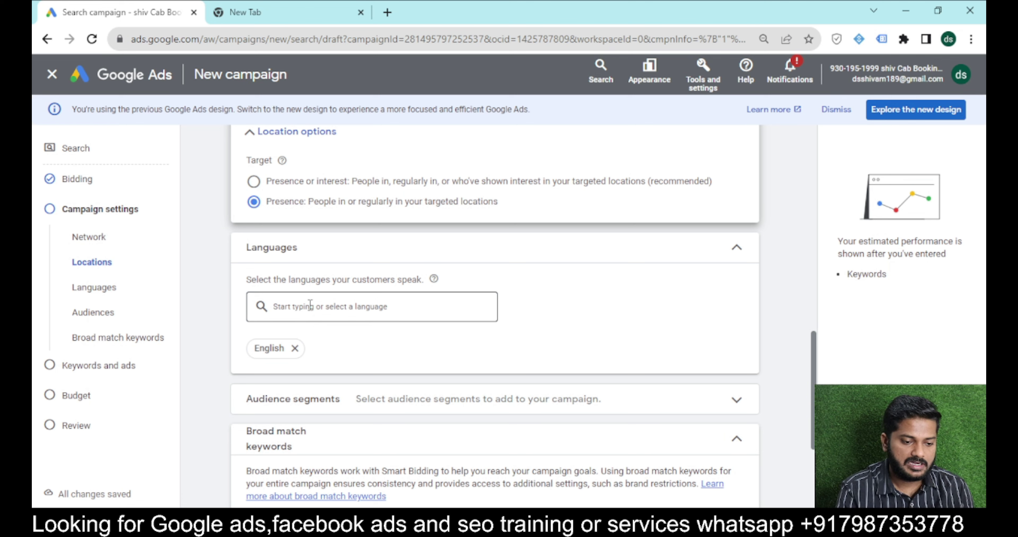
pyautogui.click(310, 305)
pyautogui.write('all')
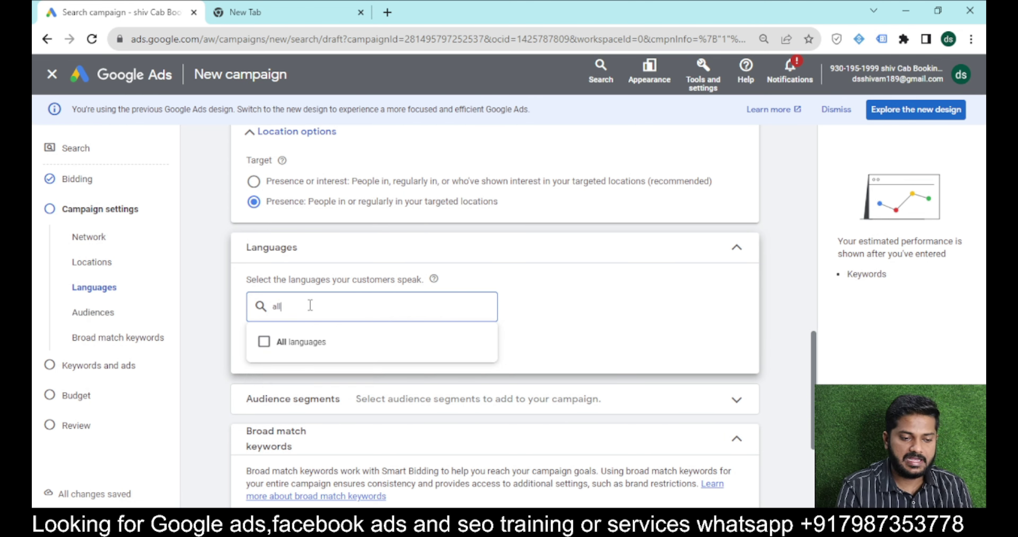
pyautogui.click(281, 344)
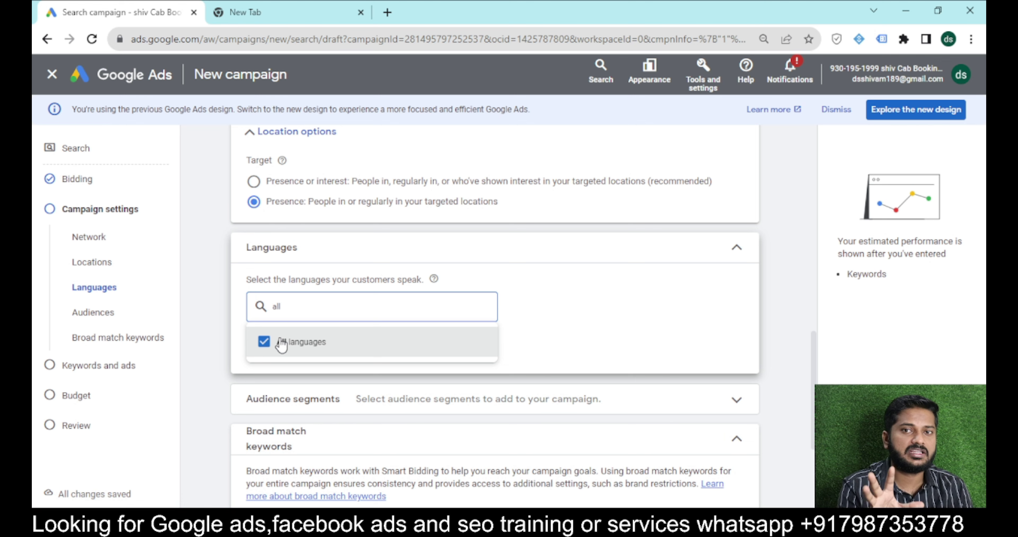
pyautogui.click(640, 319)
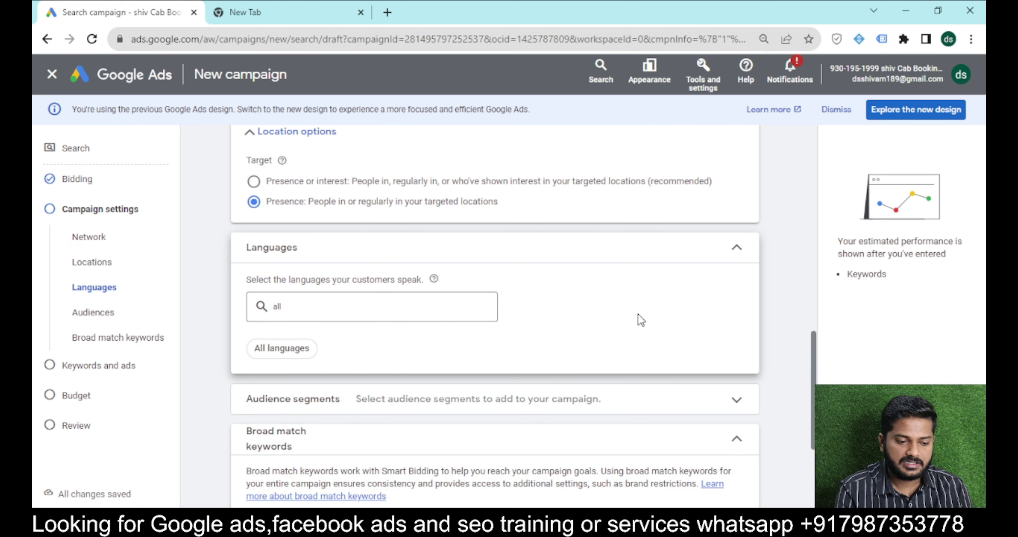
# Proceed to the keywords and ads settings and delete all prefilled keywords of the ad group.
pyautogui.scroll(-5, 640, 319)
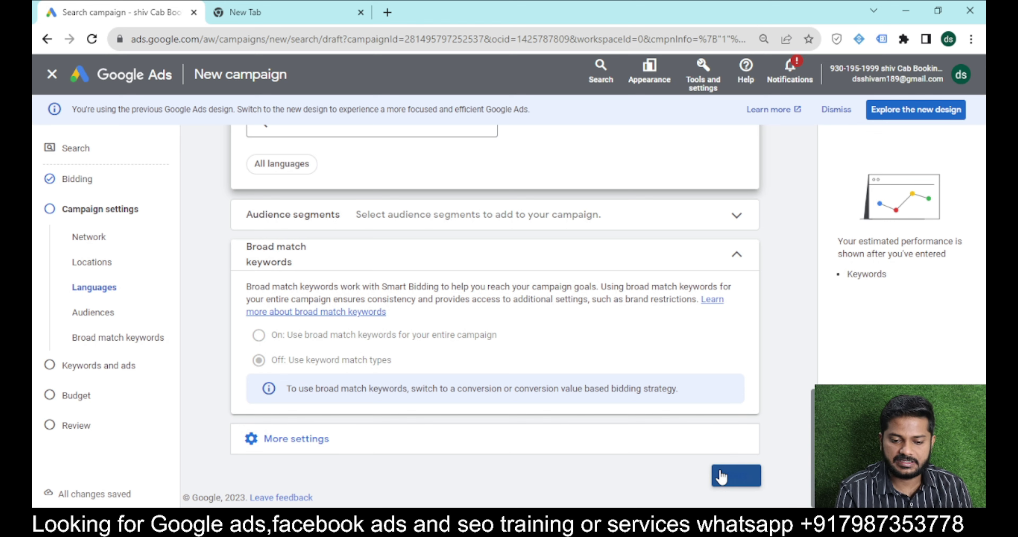
pyautogui.click(720, 477)
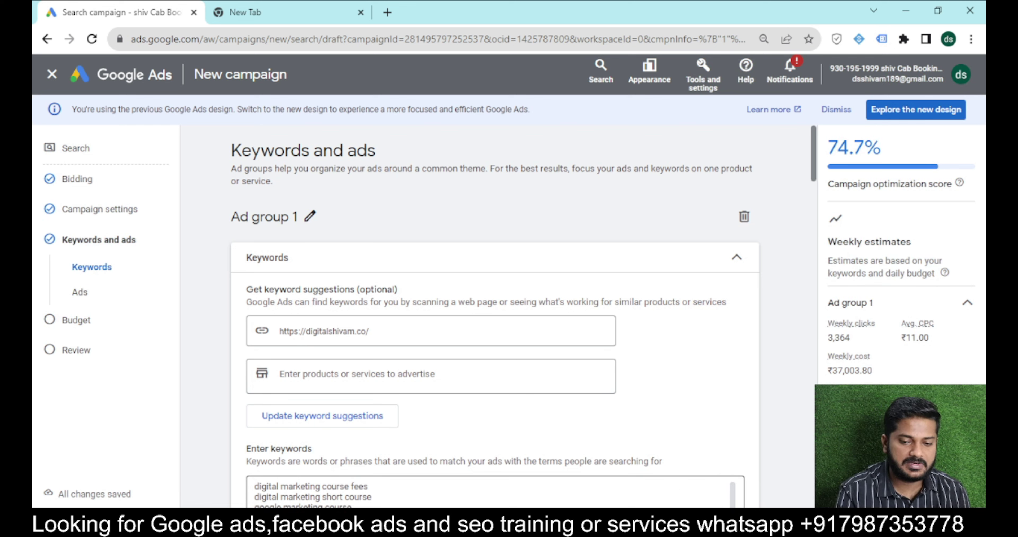
pyautogui.scroll(-3, 723, 342)
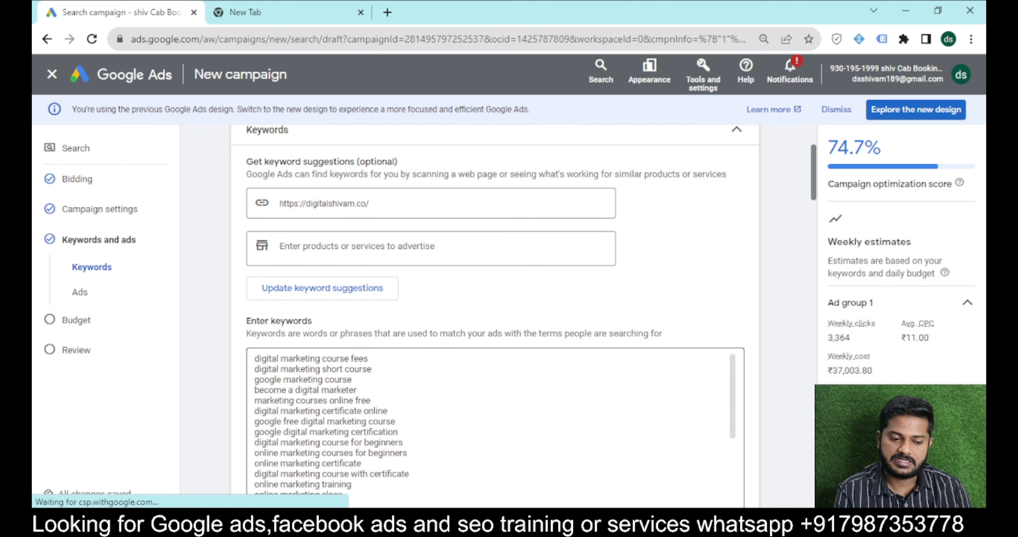
pyautogui.click(344, 489)
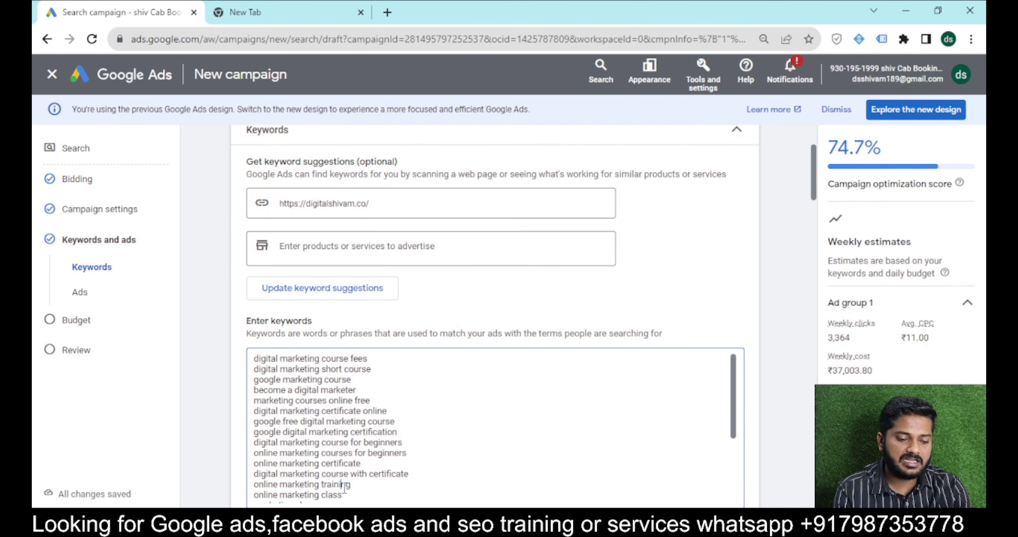
pyautogui.write('a')
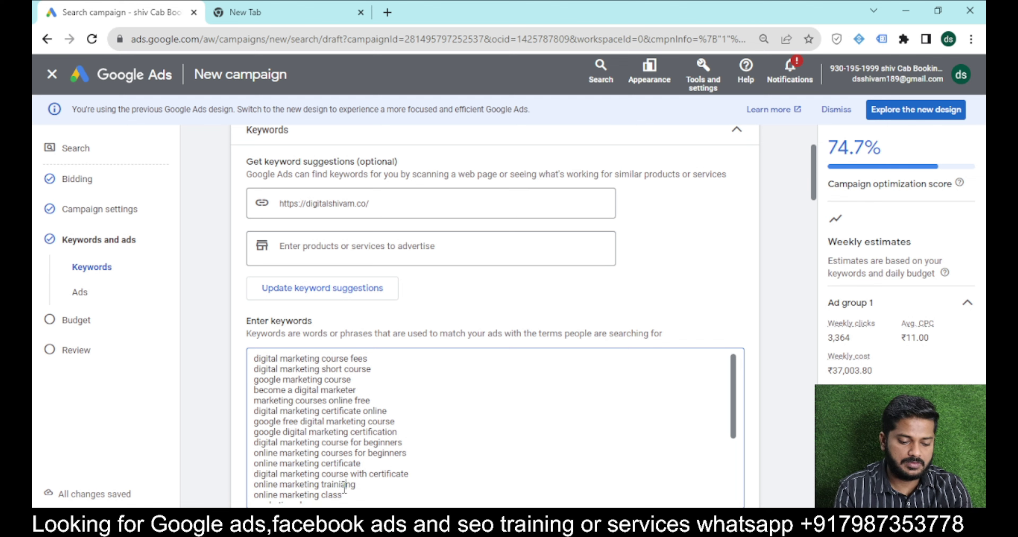
pyautogui.hotkey('ctrl', 'a')
pyautogui.press('BackSpace')
# Add "digital marketing training in bhopal" as the advertised product or service and get keyword suggestions for it.
pyautogui.click(324, 249)
pyautogui.write('digit')
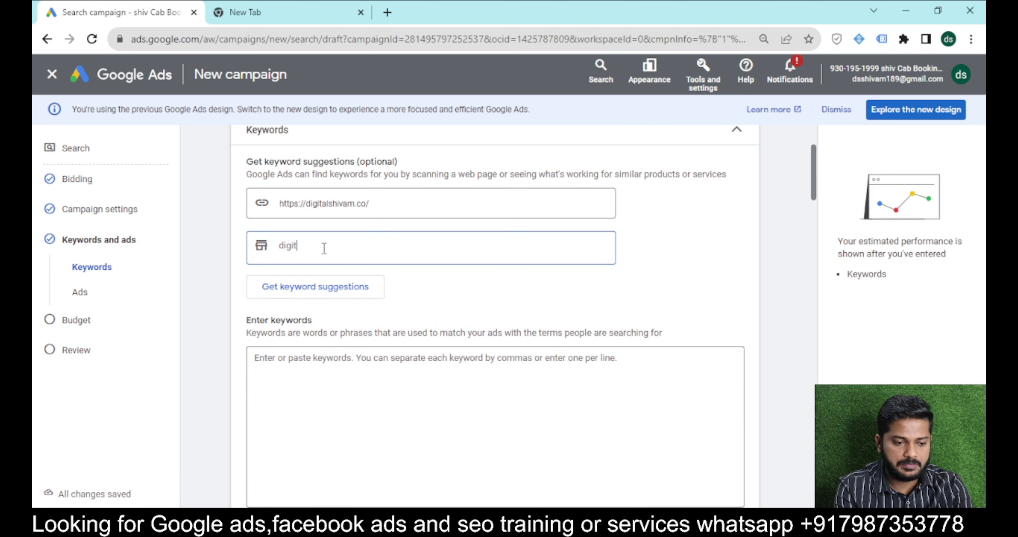
pyautogui.write('al marketin')
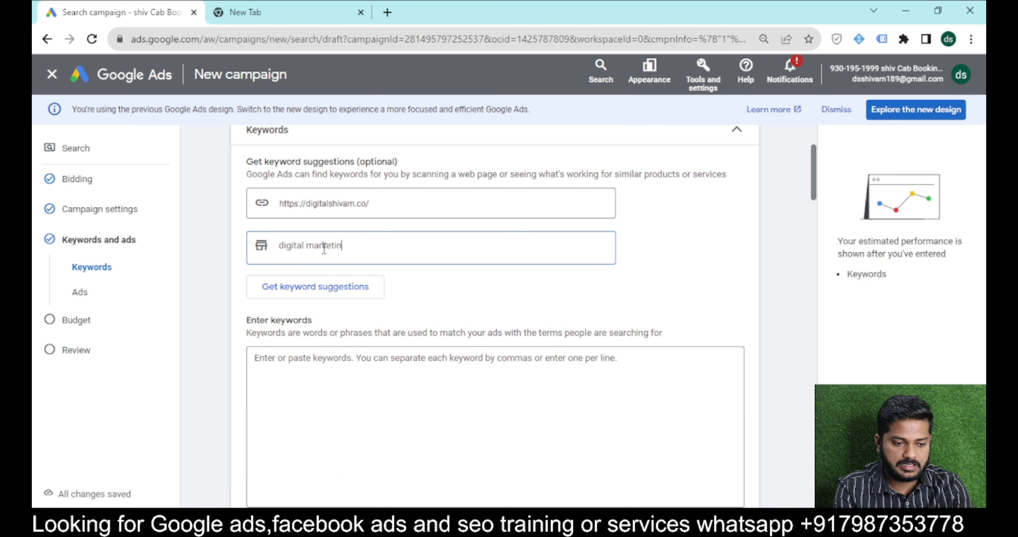
pyautogui.write('g training ')
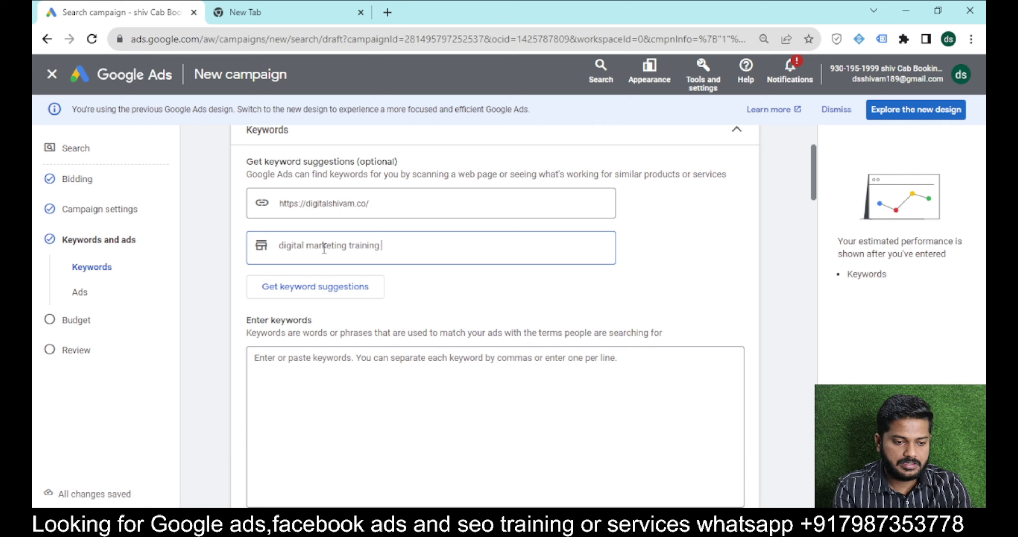
pyautogui.write('in bhopal')
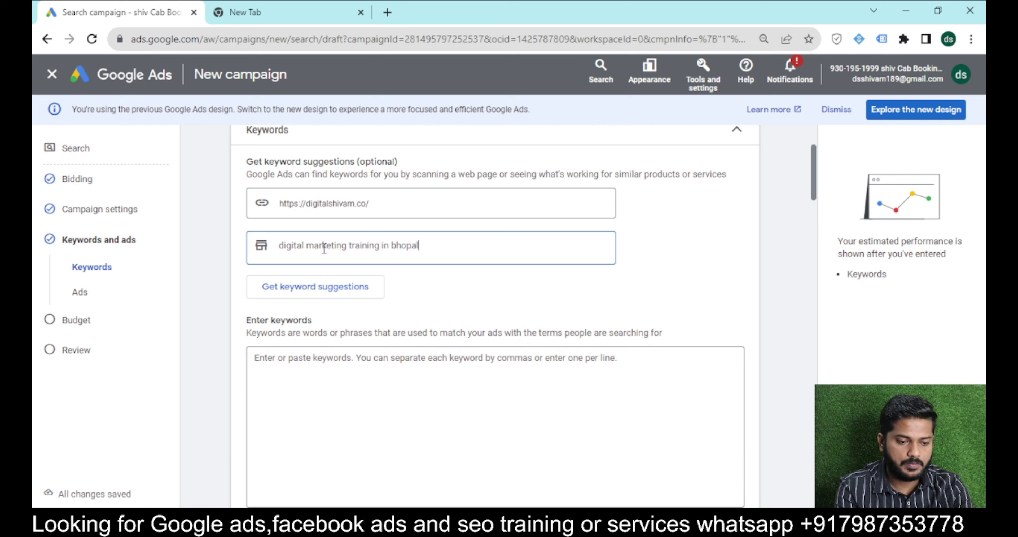
pyautogui.press('Return')
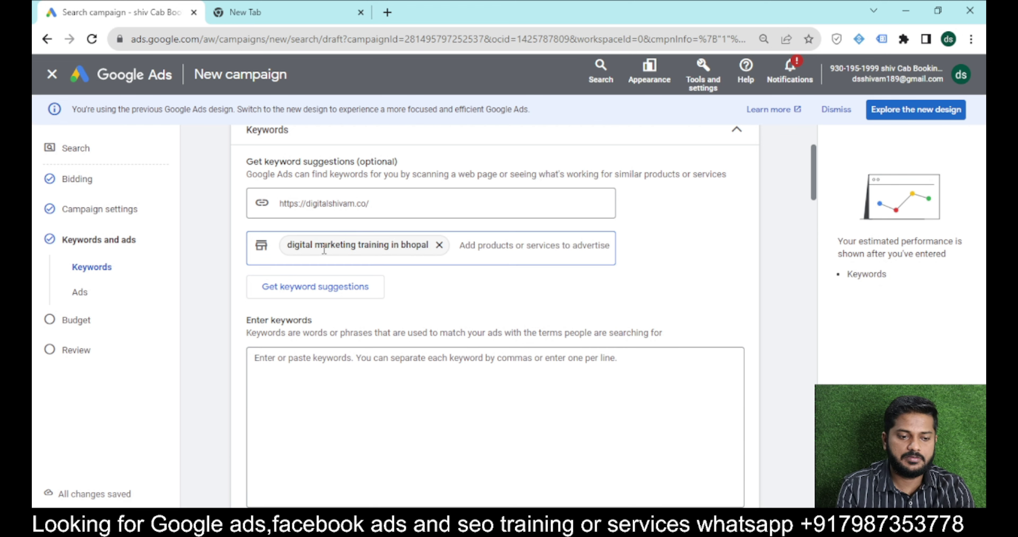
pyautogui.click(319, 289)
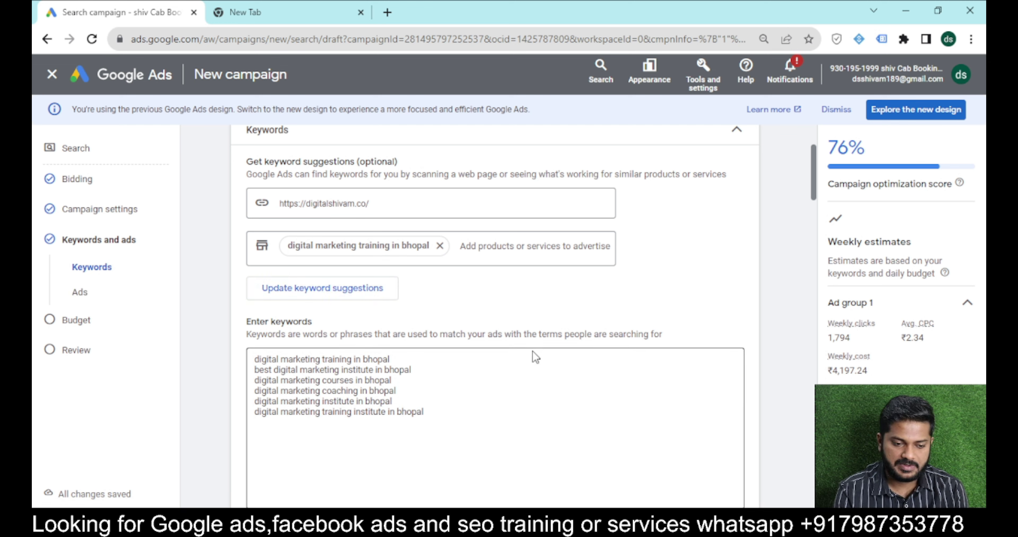
# Set the ad's display path to "Digital" and "marketing".
pyautogui.scroll(-10, 533, 354)
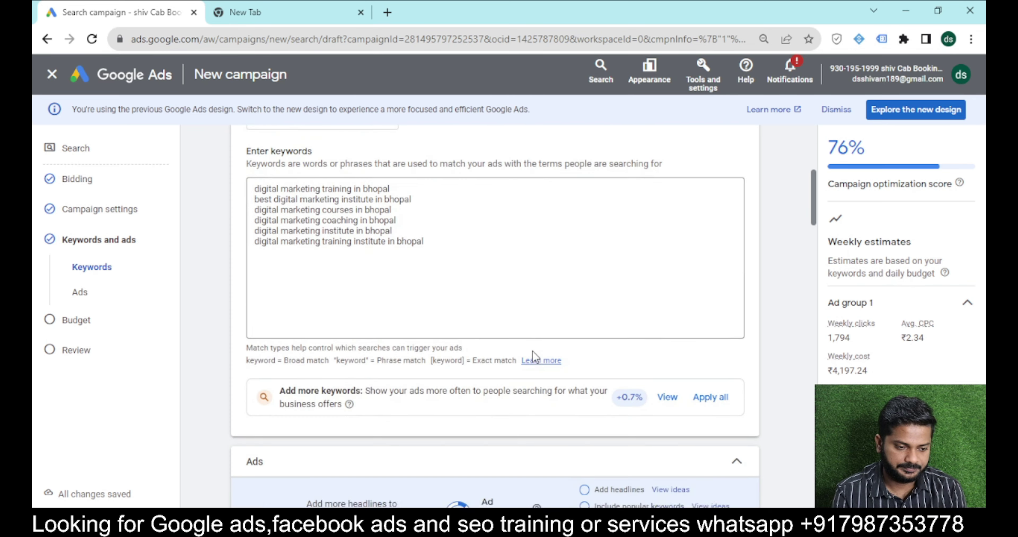
pyautogui.scroll(-3, 533, 353)
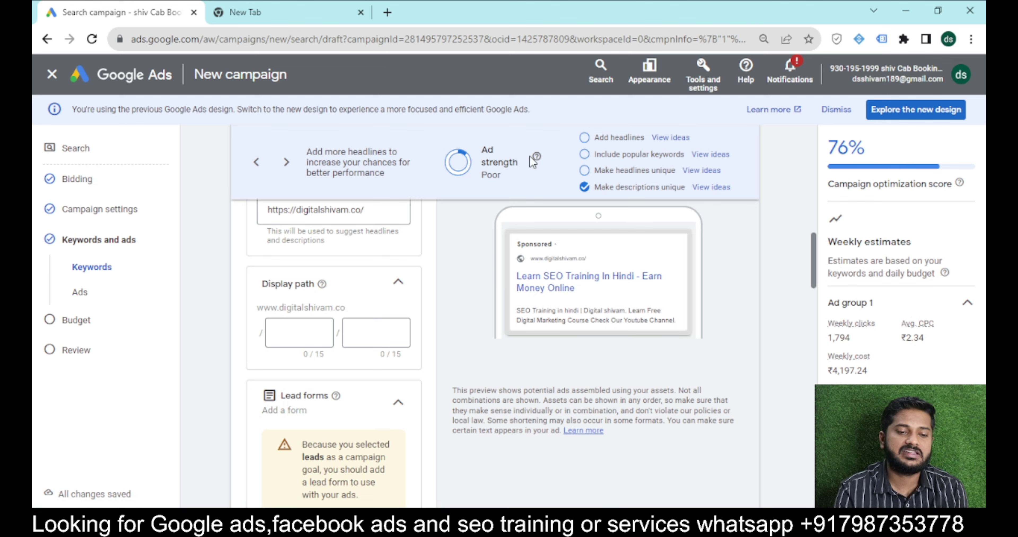
pyautogui.click(299, 334)
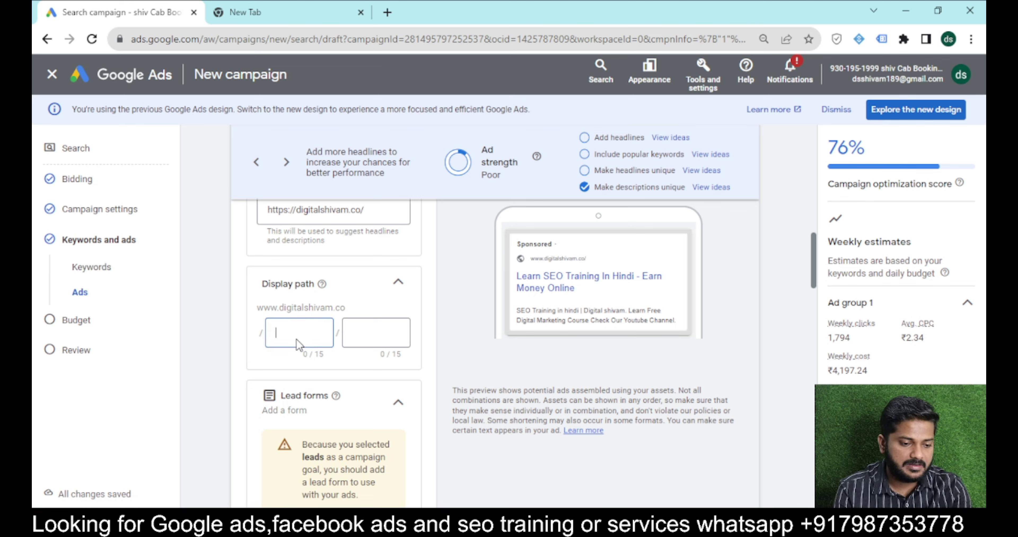
pyautogui.write('D')
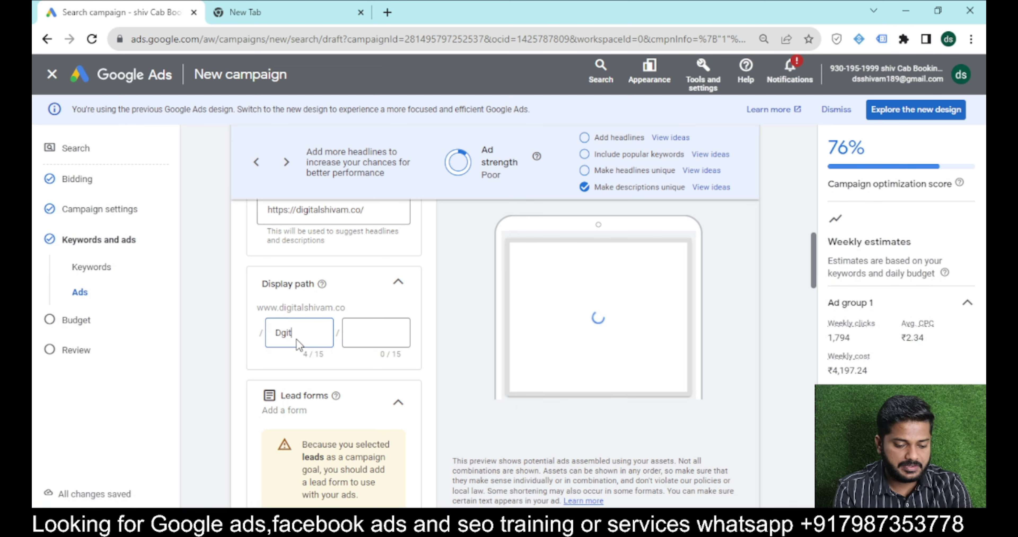
pyautogui.write('igitsl')
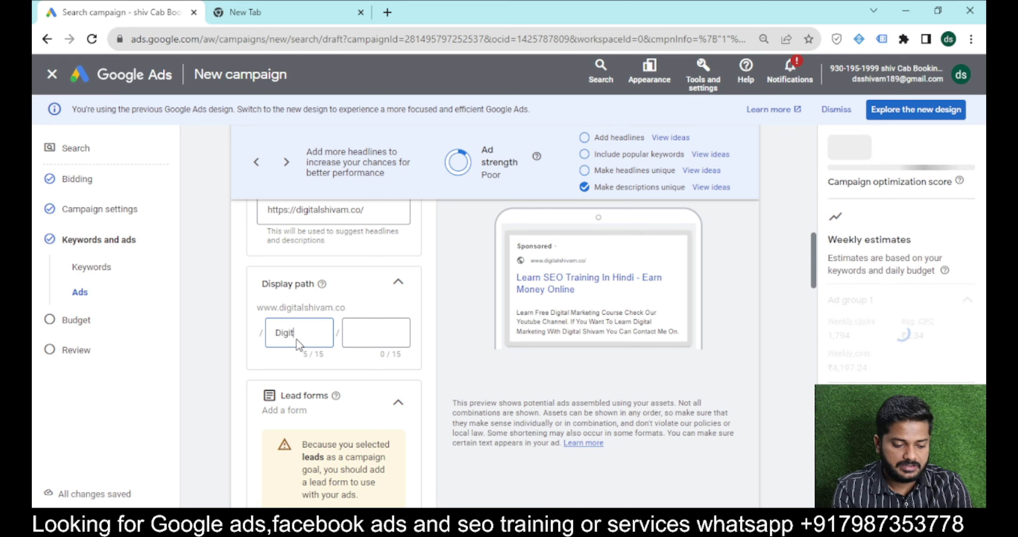
pyautogui.press('BackSpace')
pyautogui.press('BackSpace')
pyautogui.write('al')
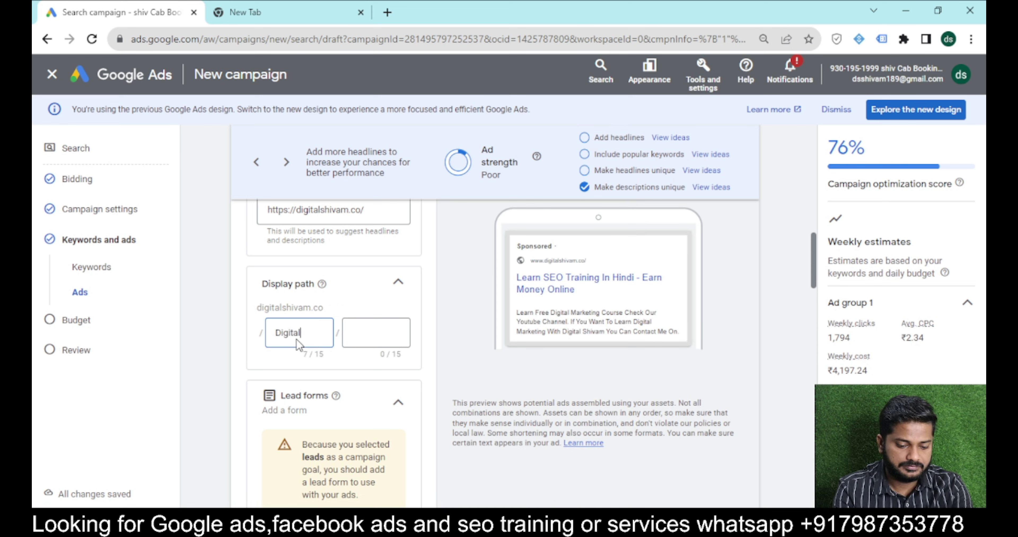
pyautogui.click(377, 334)
pyautogui.write('ma')
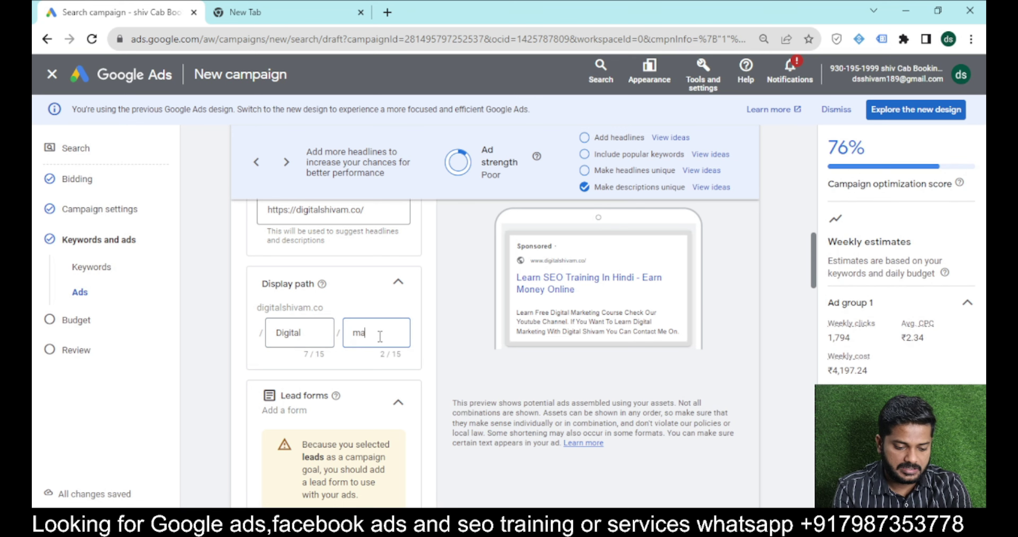
pyautogui.write('rketing')
pyautogui.scroll(10, 745, 361)
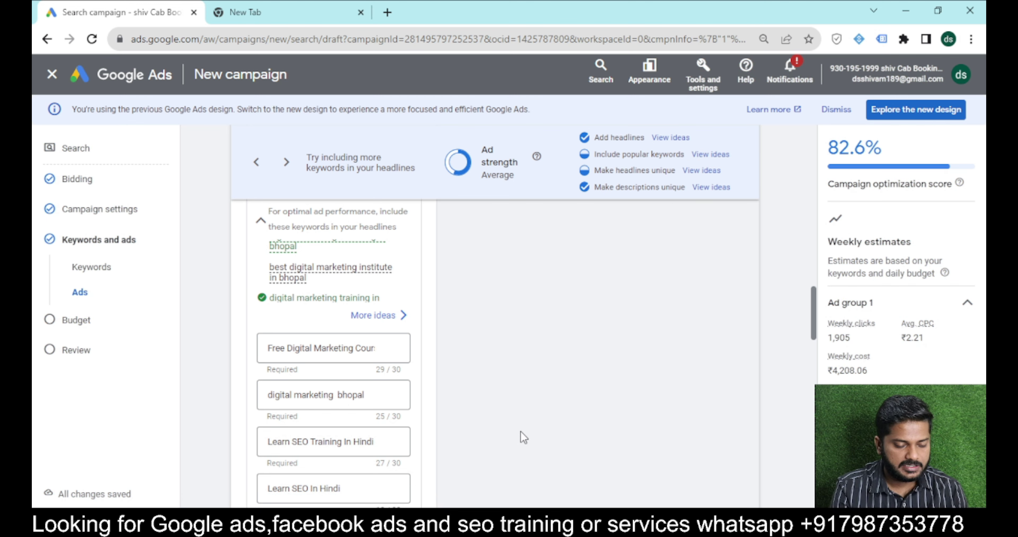
# Finish the responsive search ad with its existing headlines and descriptions and proceed to the campaign budget.
pyautogui.scroll(-4, 521, 432)
pyautogui.scroll(-10, 520, 431)
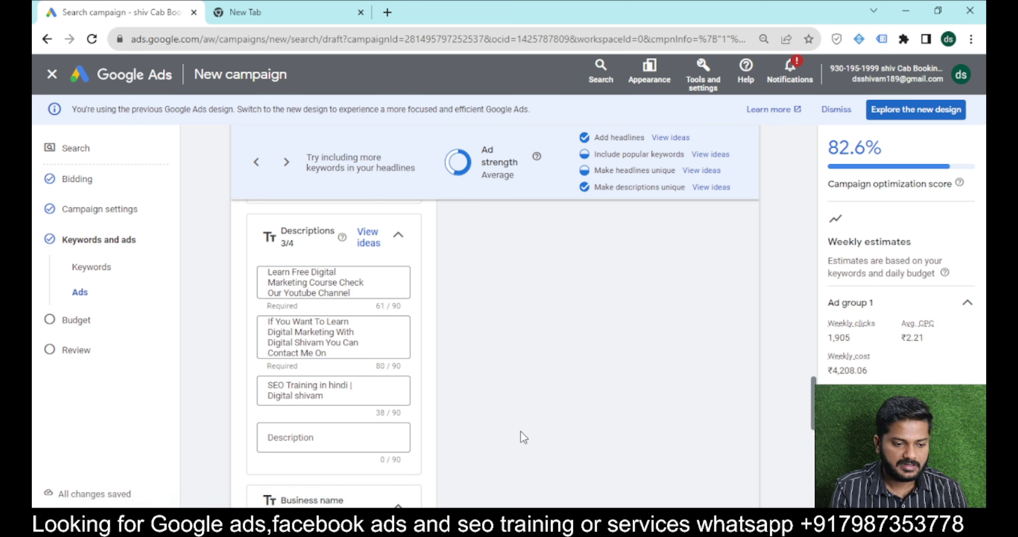
pyautogui.scroll(-4, 520, 431)
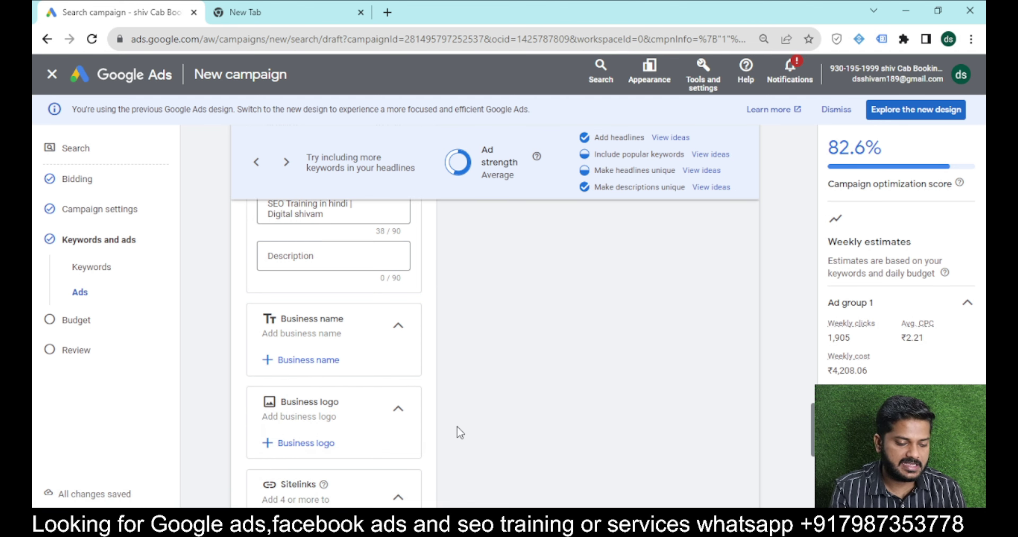
pyautogui.scroll(-5, 457, 426)
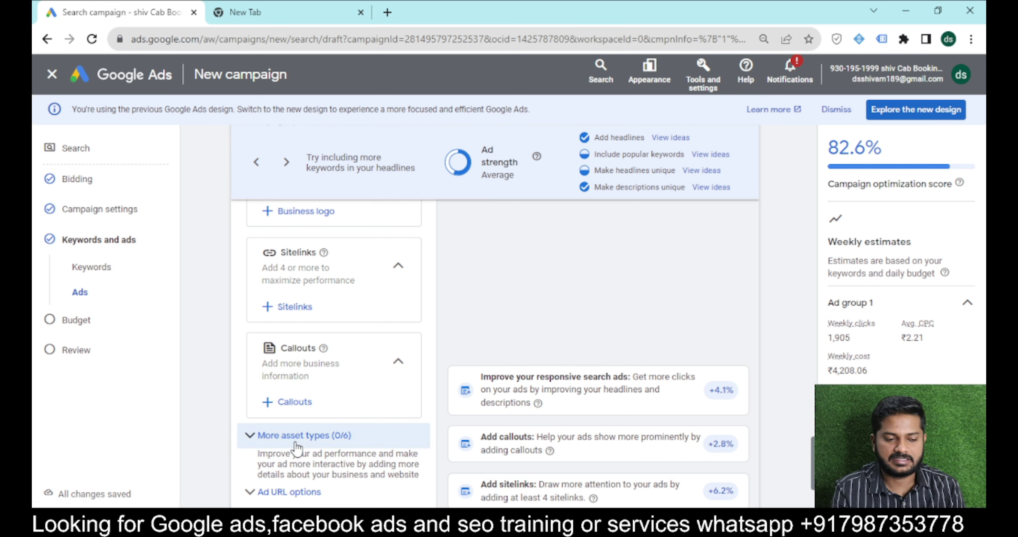
pyautogui.scroll(-2, 292, 446)
pyautogui.scroll(-1, 385, 346)
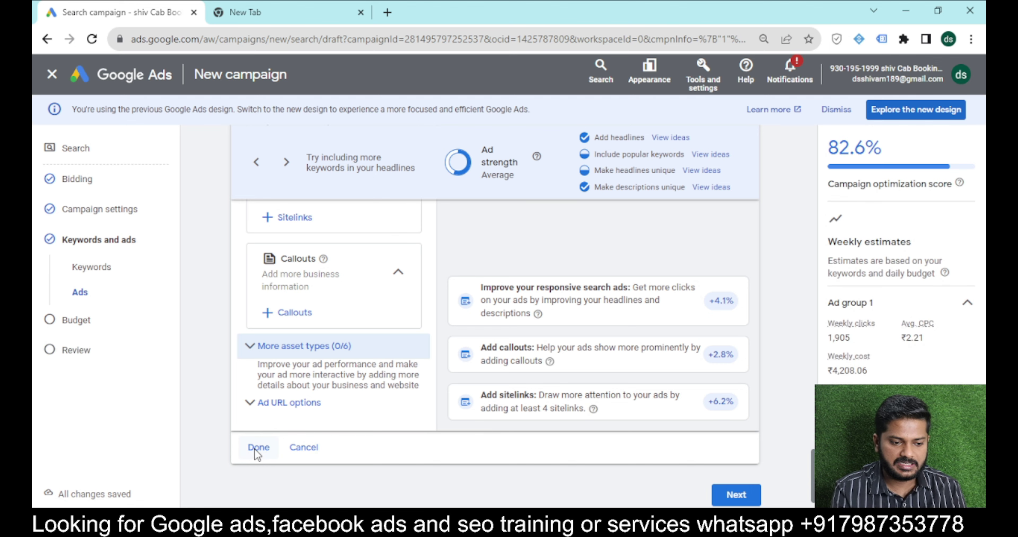
pyautogui.click(256, 449)
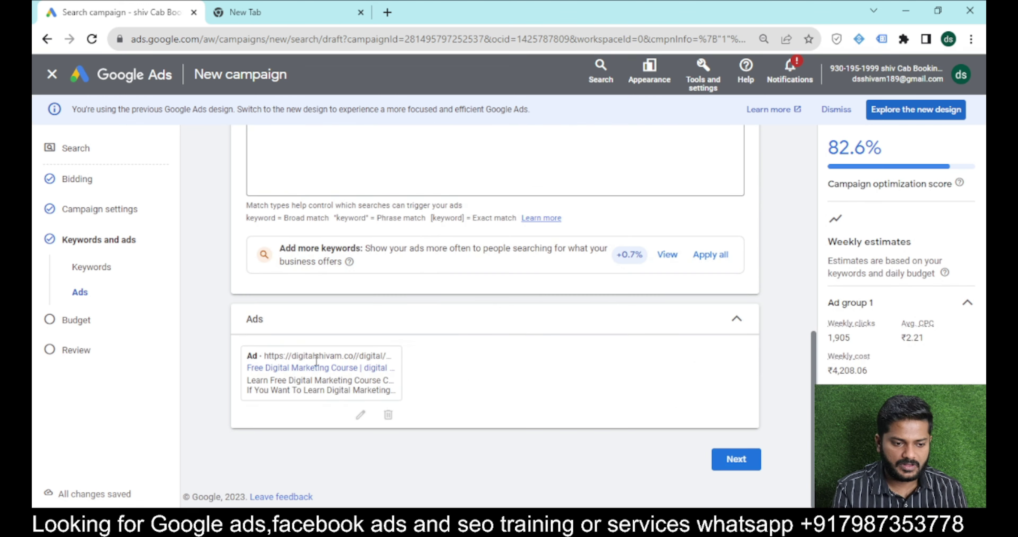
pyautogui.click(741, 466)
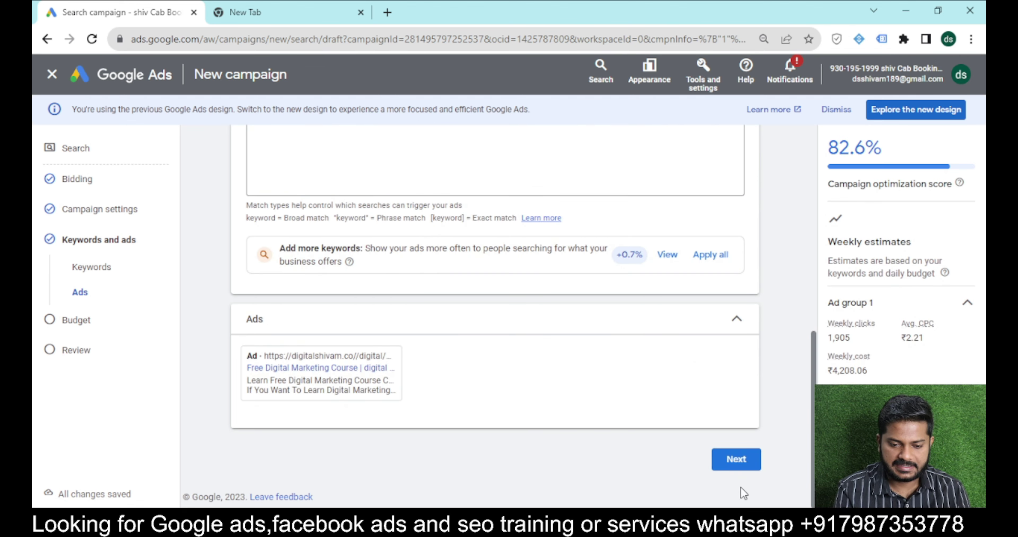
pyautogui.click(732, 460)
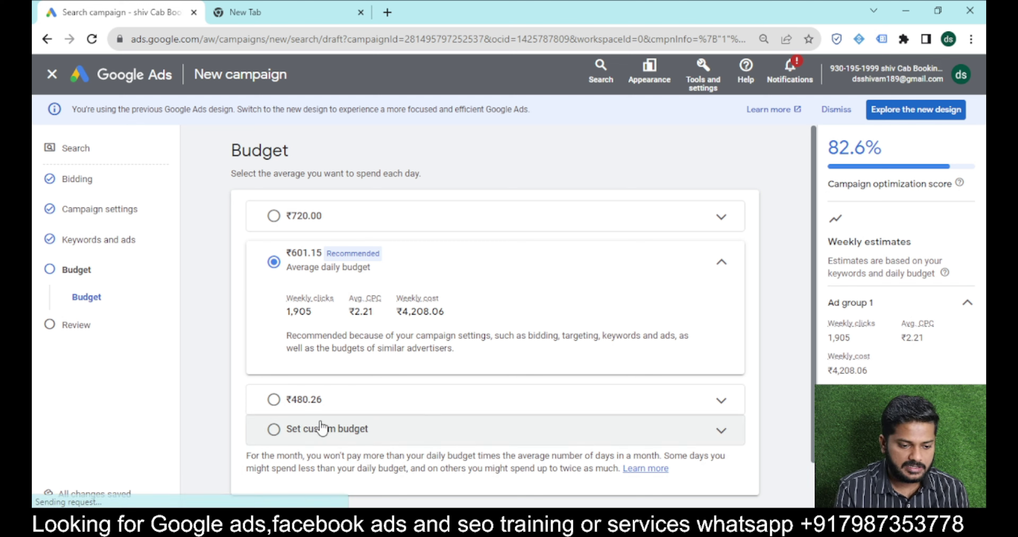
# Set a custom average daily budget of ₹700 for the campaign and publish it.
pyautogui.click(269, 429)
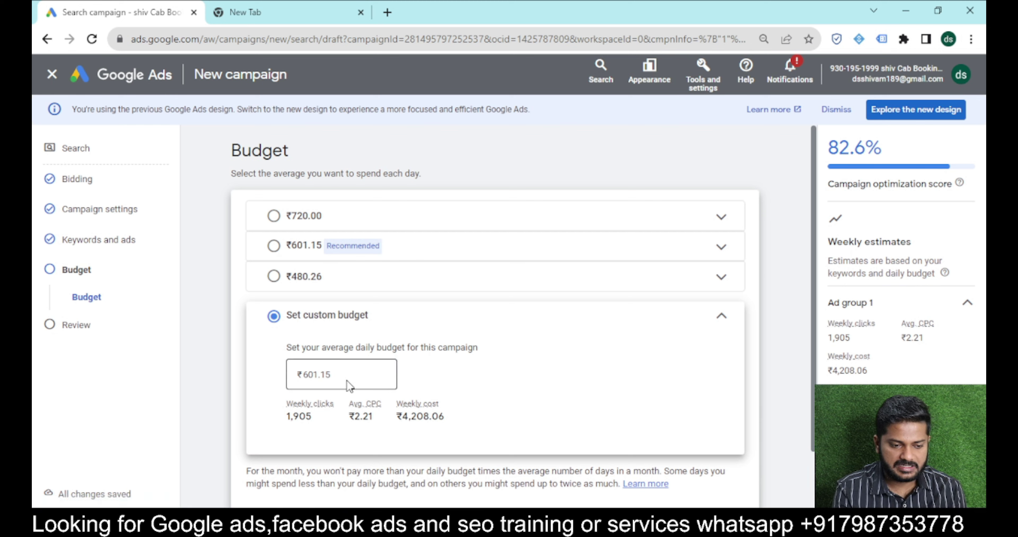
pyautogui.click(347, 381)
pyautogui.hotkey('ctrl', 'a')
pyautogui.press('BackSpace')
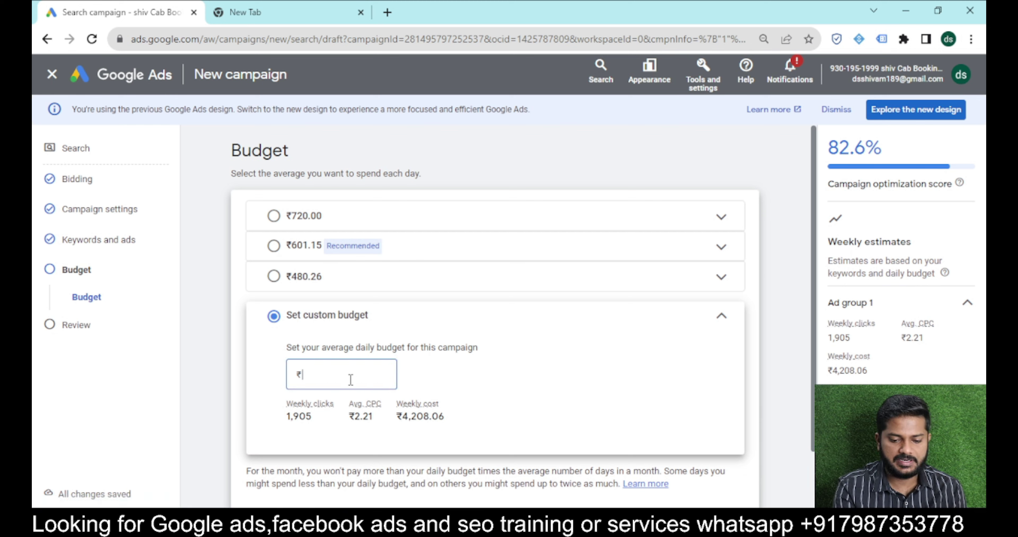
pyautogui.write('700')
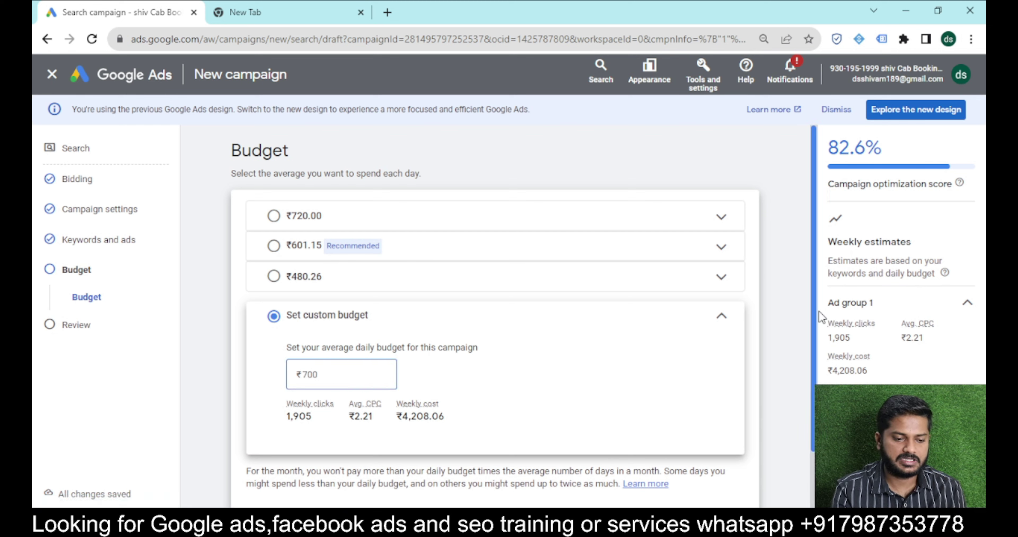
pyautogui.click(715, 345)
pyautogui.scroll(-2, 566, 384)
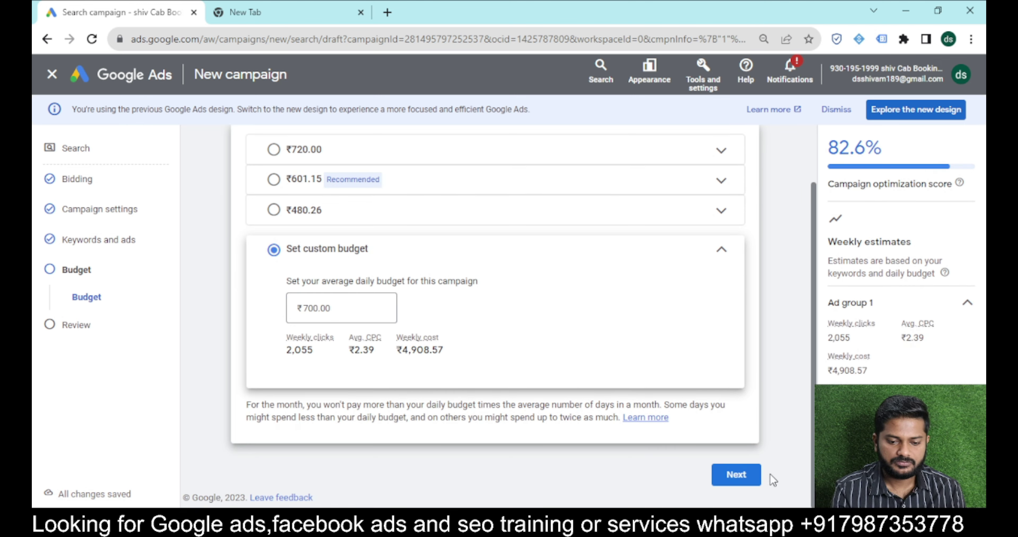
pyautogui.click(732, 474)
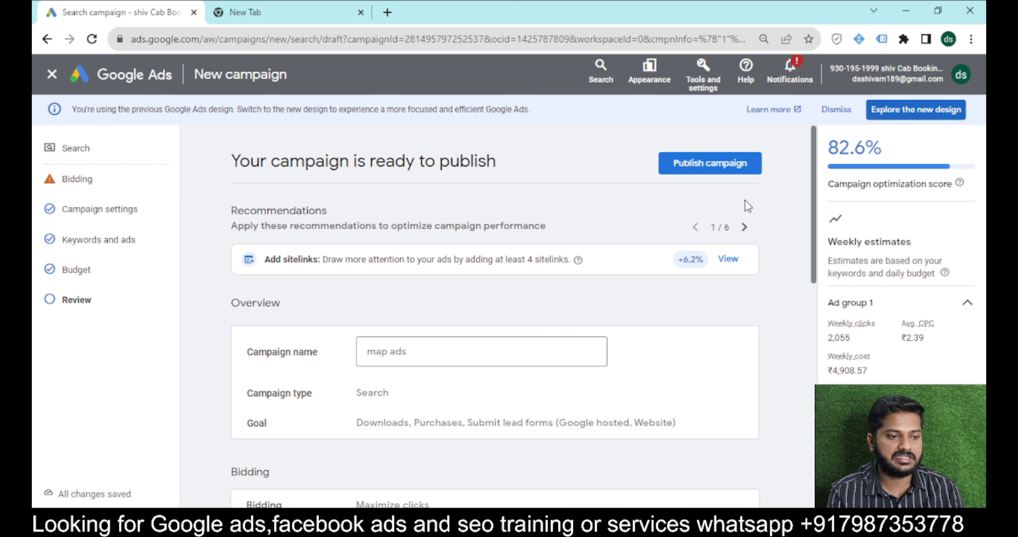
pyautogui.click(704, 174)
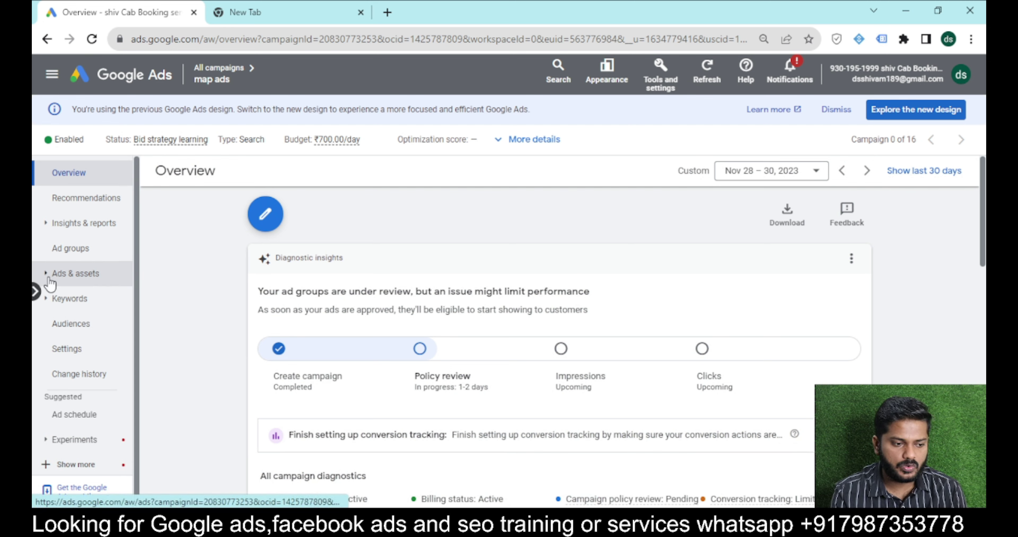
# Check the published campaign's assets, showing only the location assets.
pyautogui.click(49, 277)
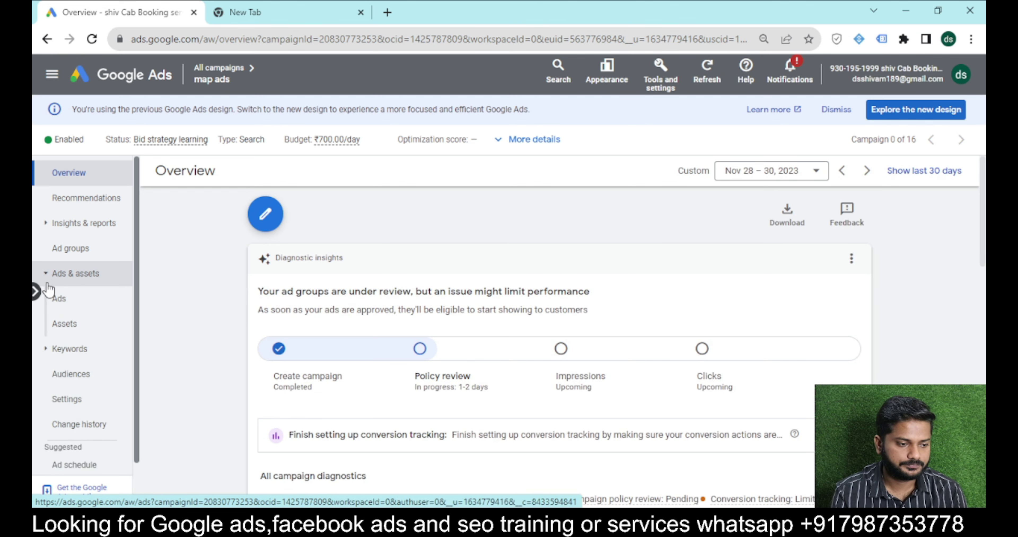
pyautogui.click(65, 325)
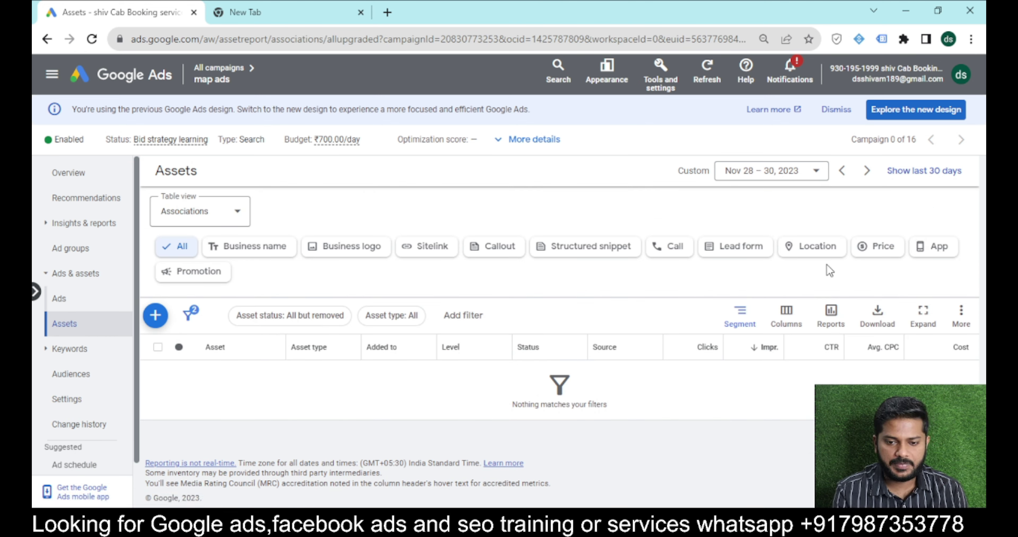
pyautogui.click(811, 257)
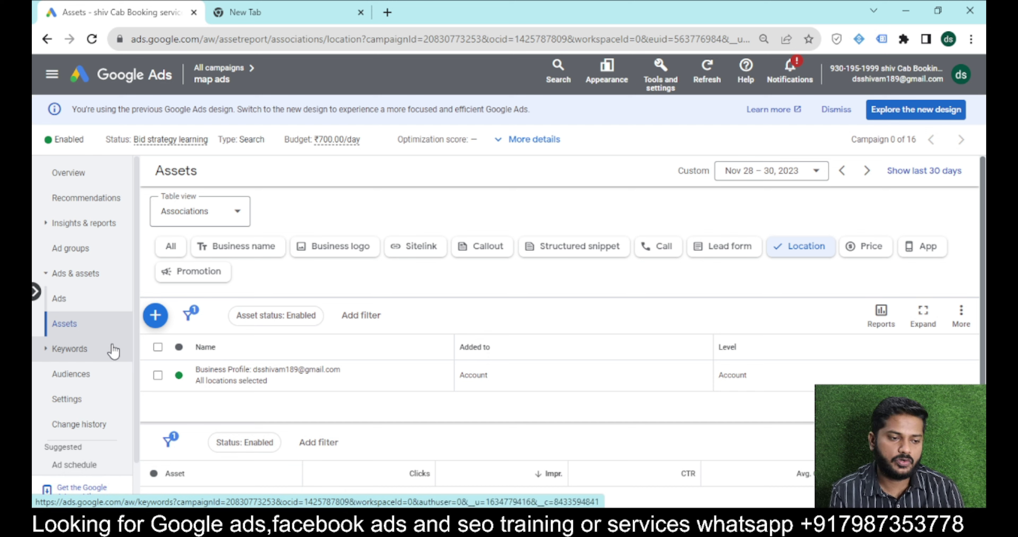
# Apply a 20% bid increase to the campaign's targeted radius around Bhopal and save it.
pyautogui.scroll(-2, 81, 395)
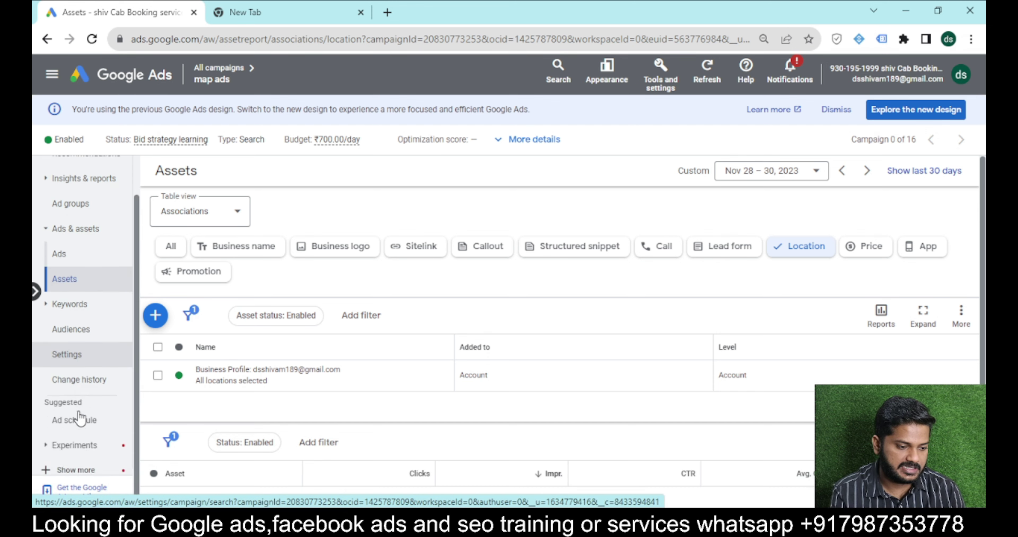
pyautogui.click(71, 463)
pyautogui.scroll(-1, 68, 449)
pyautogui.click(79, 400)
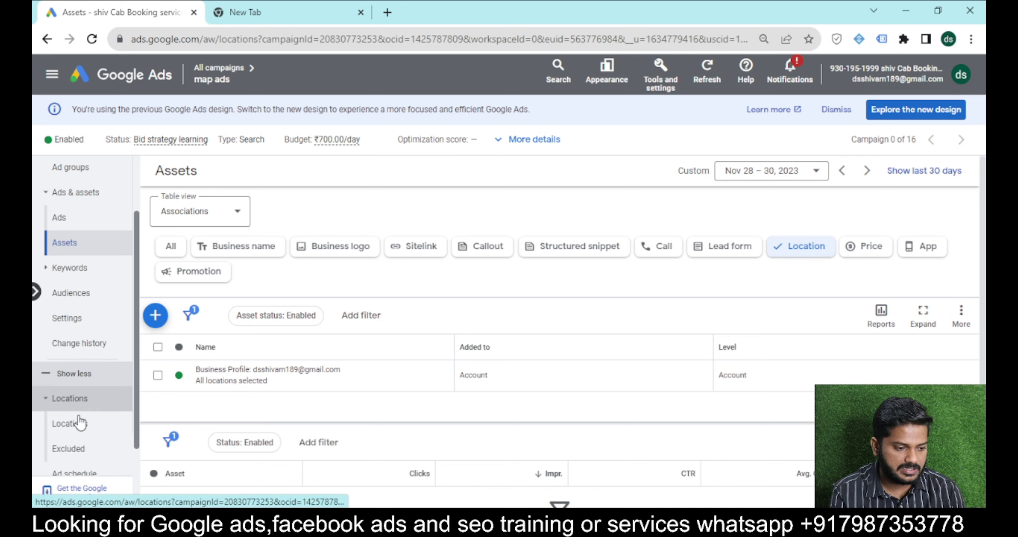
pyautogui.click(79, 422)
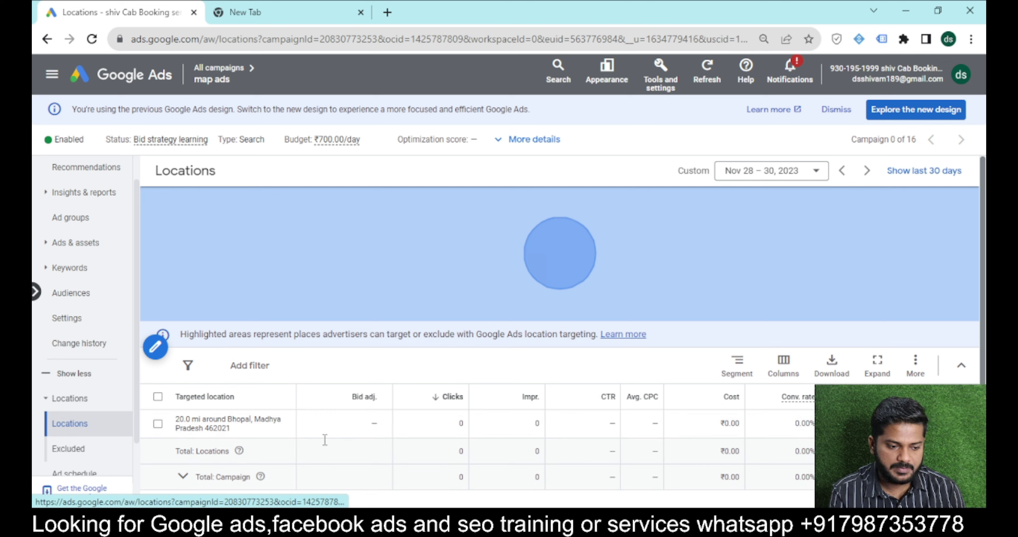
pyautogui.click(381, 424)
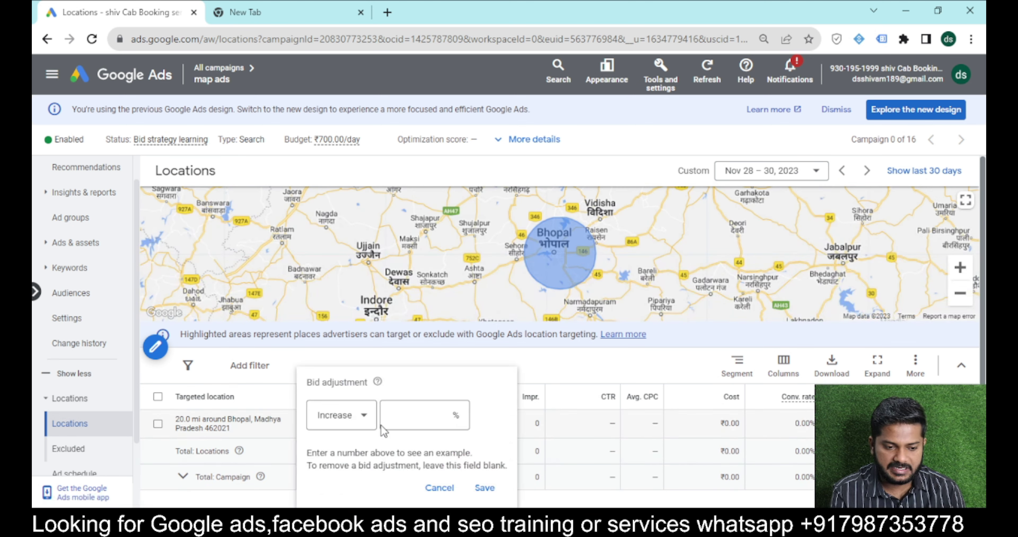
pyautogui.click(415, 420)
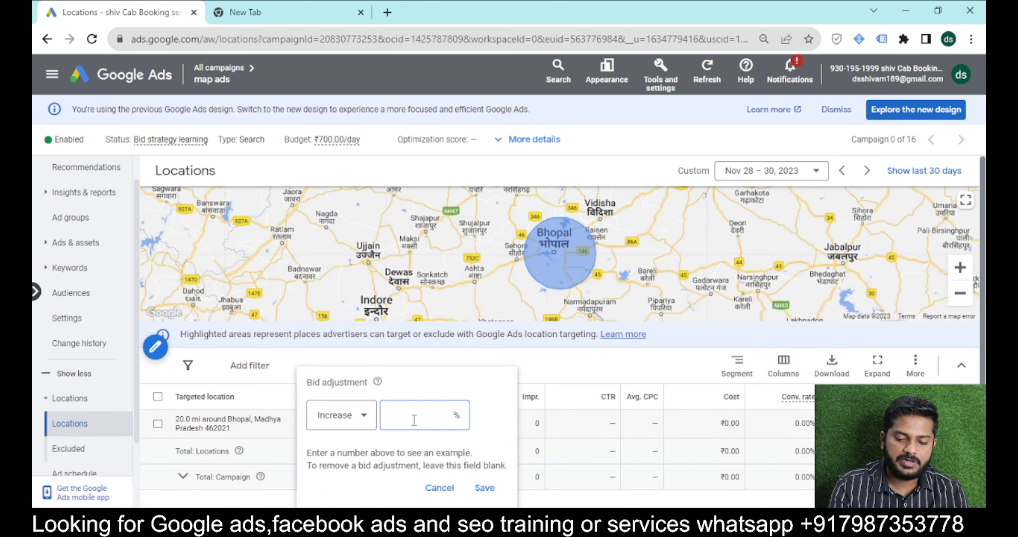
pyautogui.write('20')
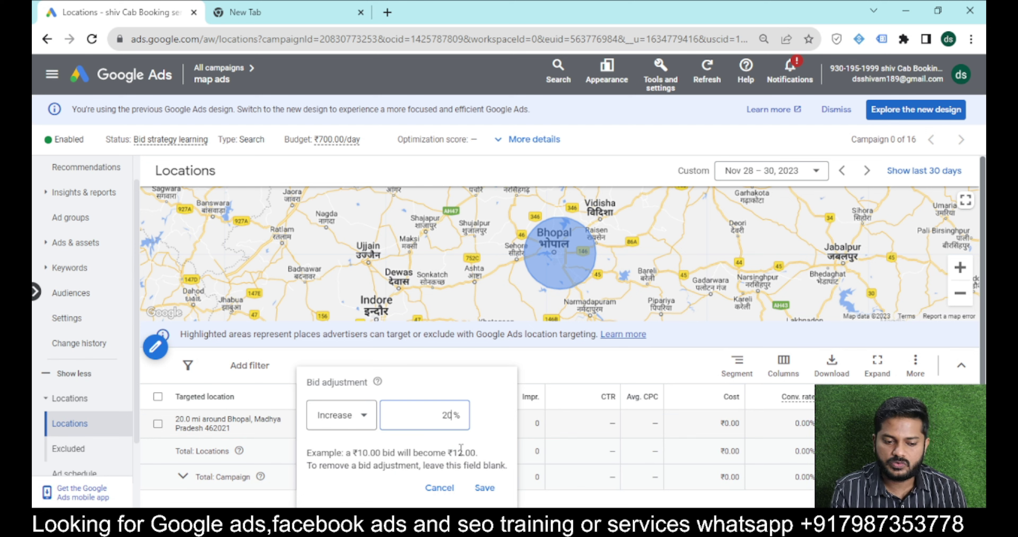
pyautogui.click(484, 488)
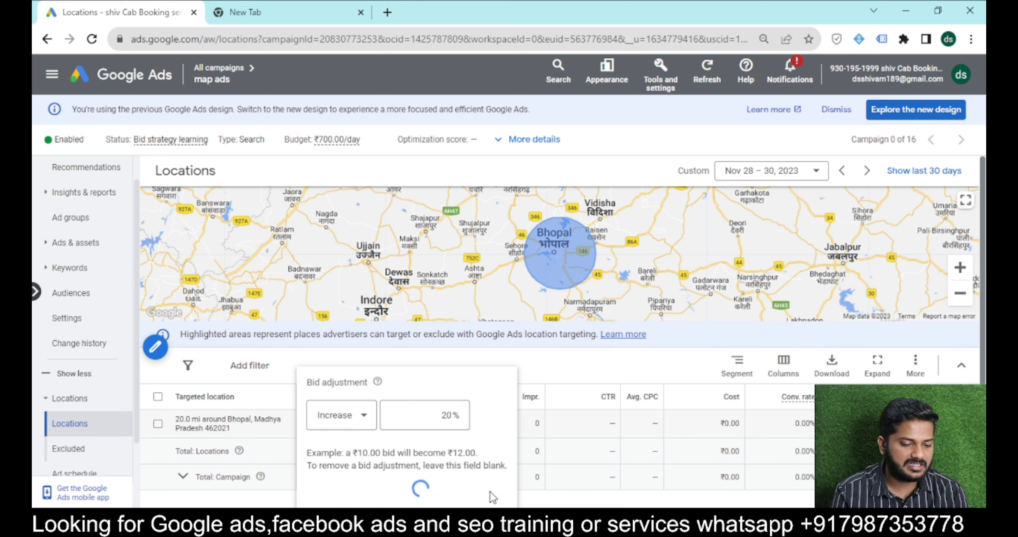